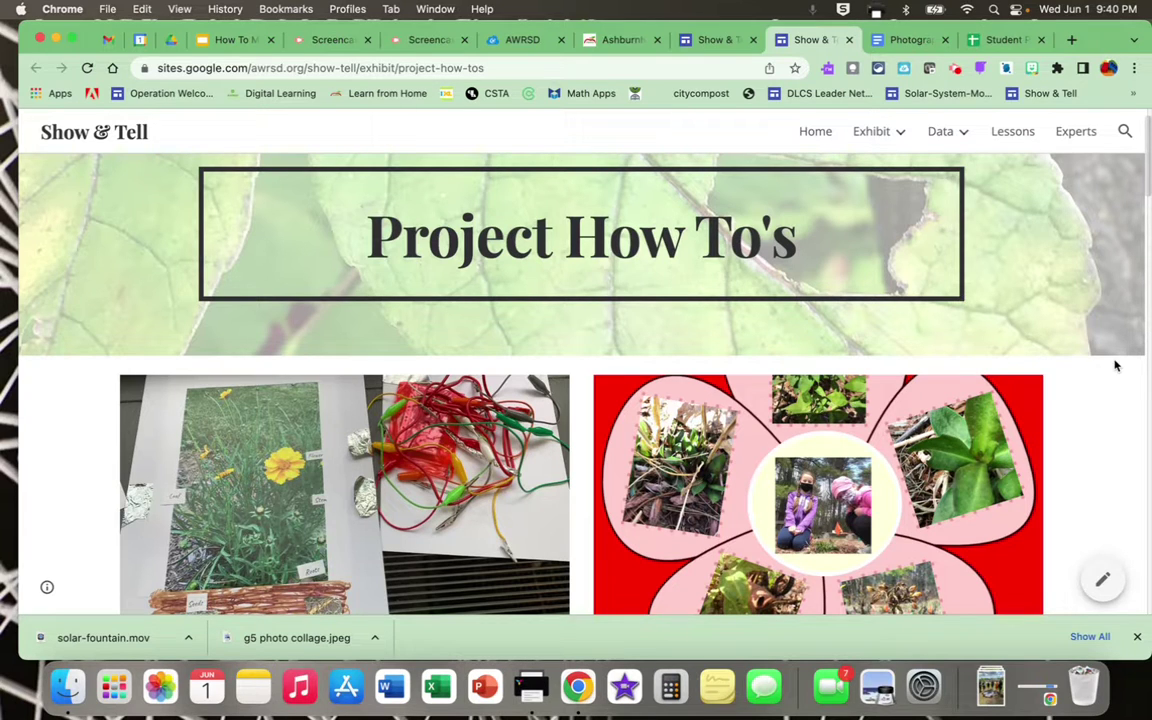
Step: Scroll down the Project How To's page to the WES G4, WES G5 and JRB G5 photograph folders
scroll(877, 365, down, 5)
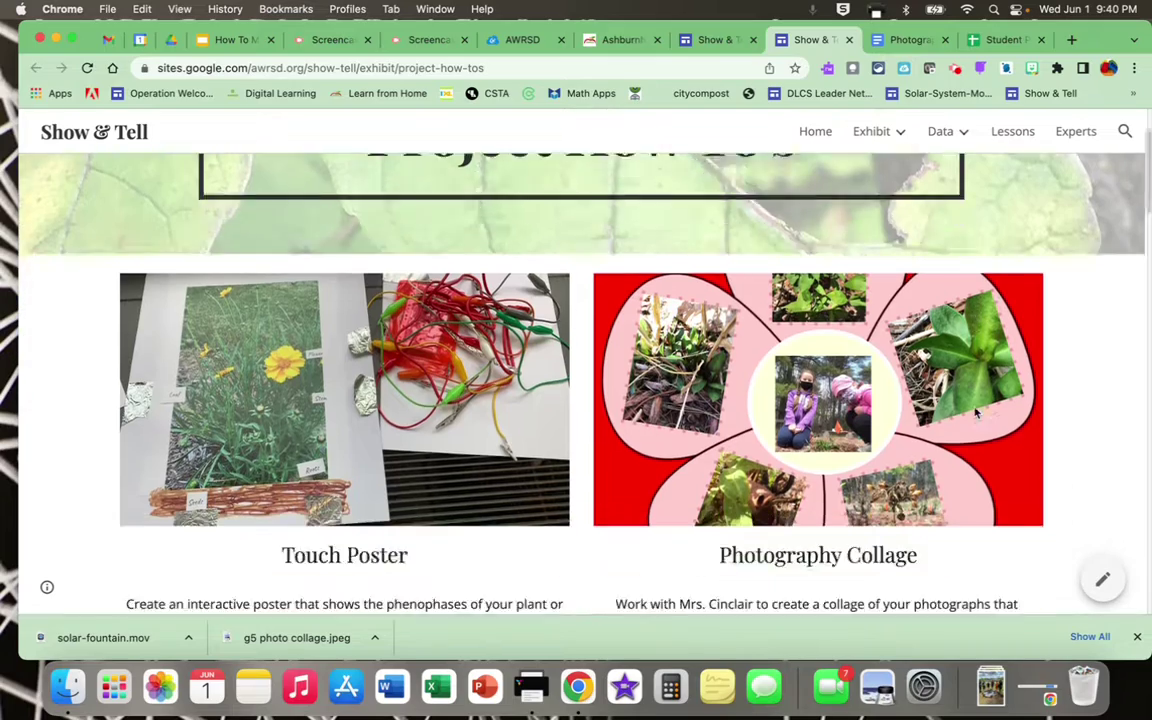
scroll(975, 412, down, 15)
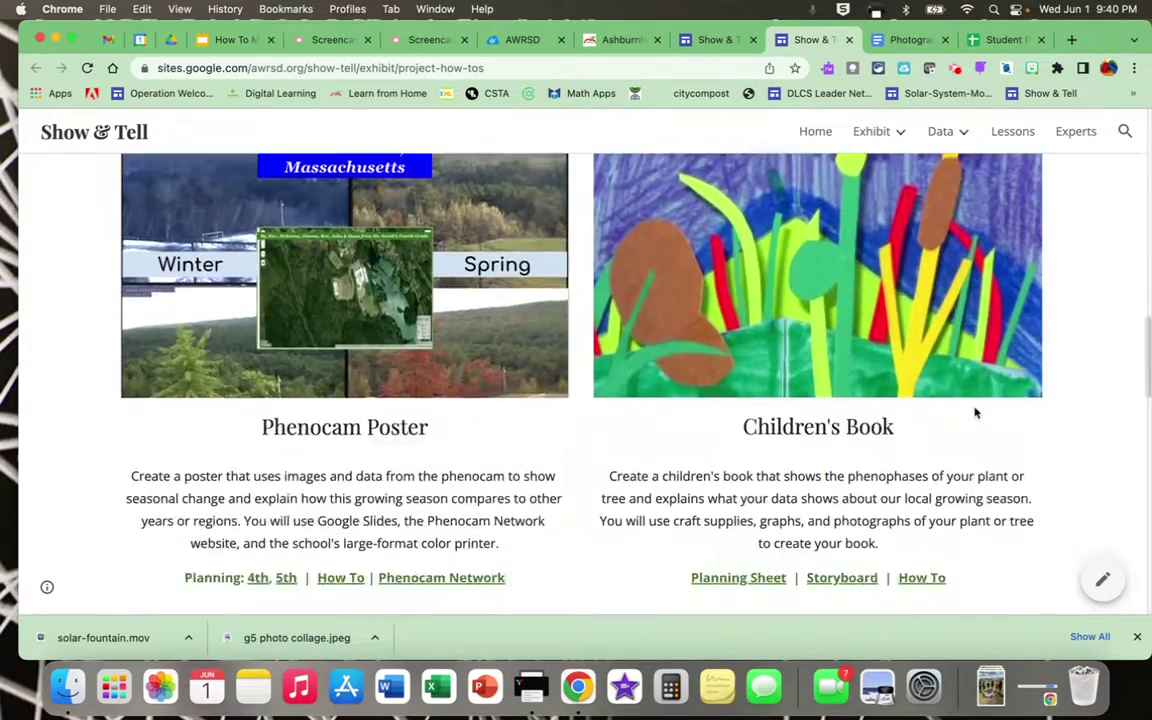
scroll(975, 412, down, 15)
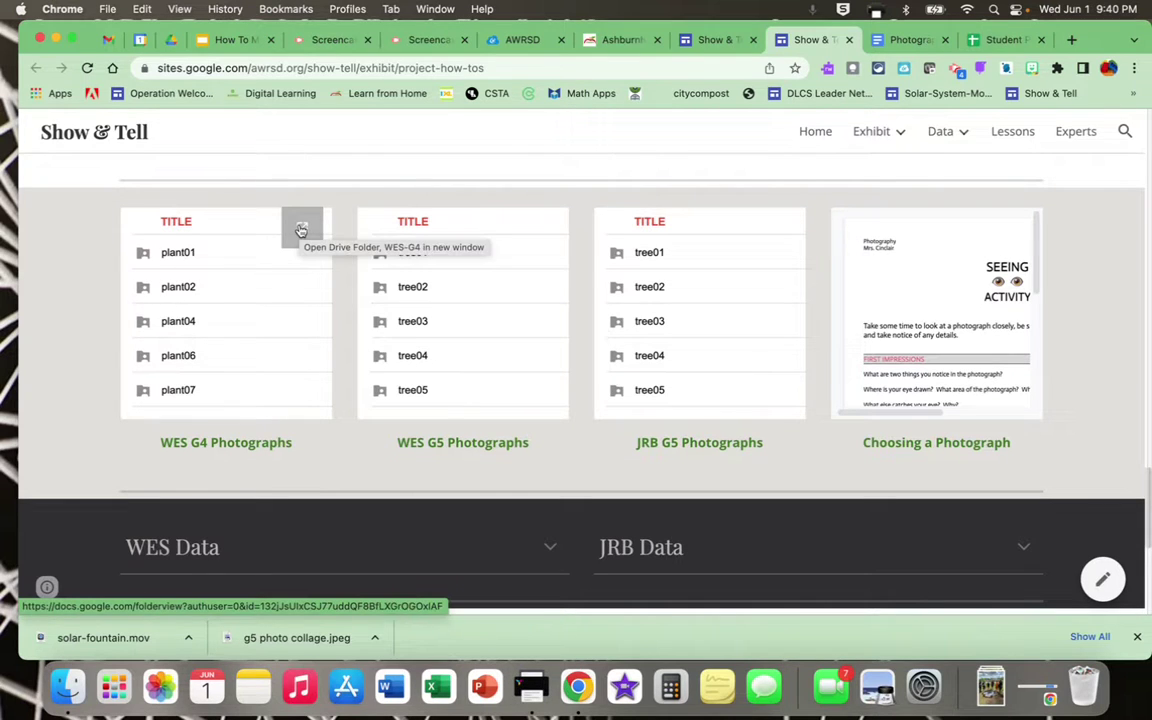
Step: Open the WES-G4 plant12 folder in Drive, check the planning sheet, and preview IMG_0022.JPG
click(301, 230)
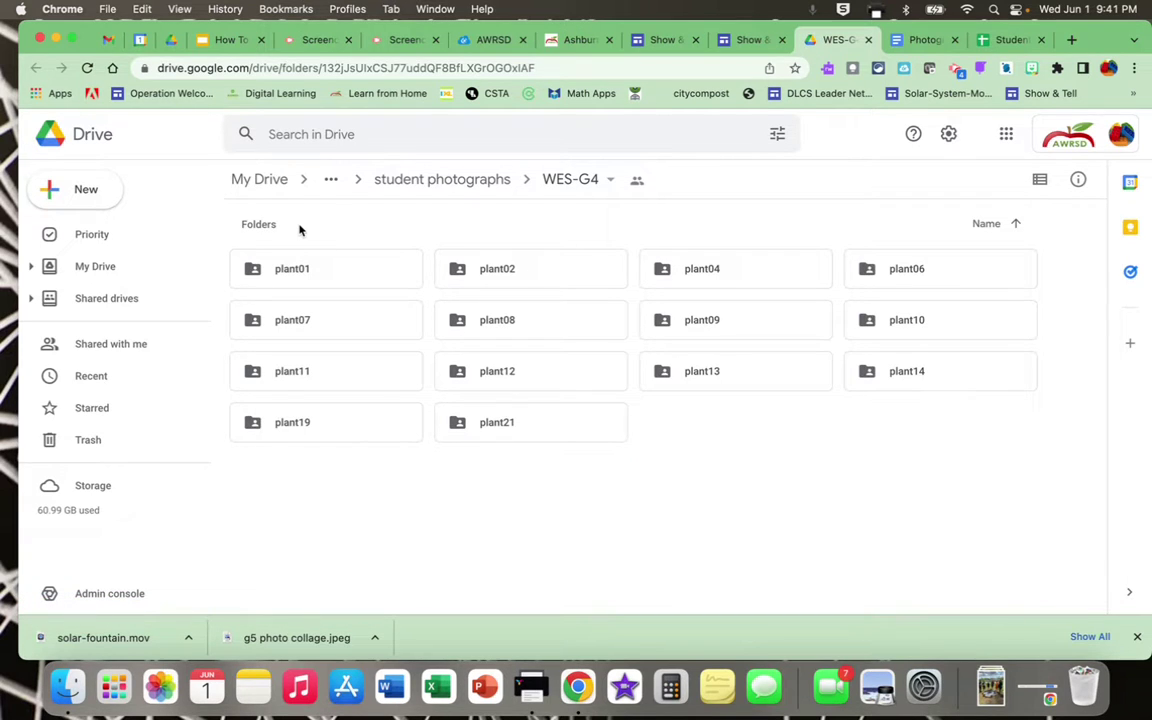
double_click(512, 373)
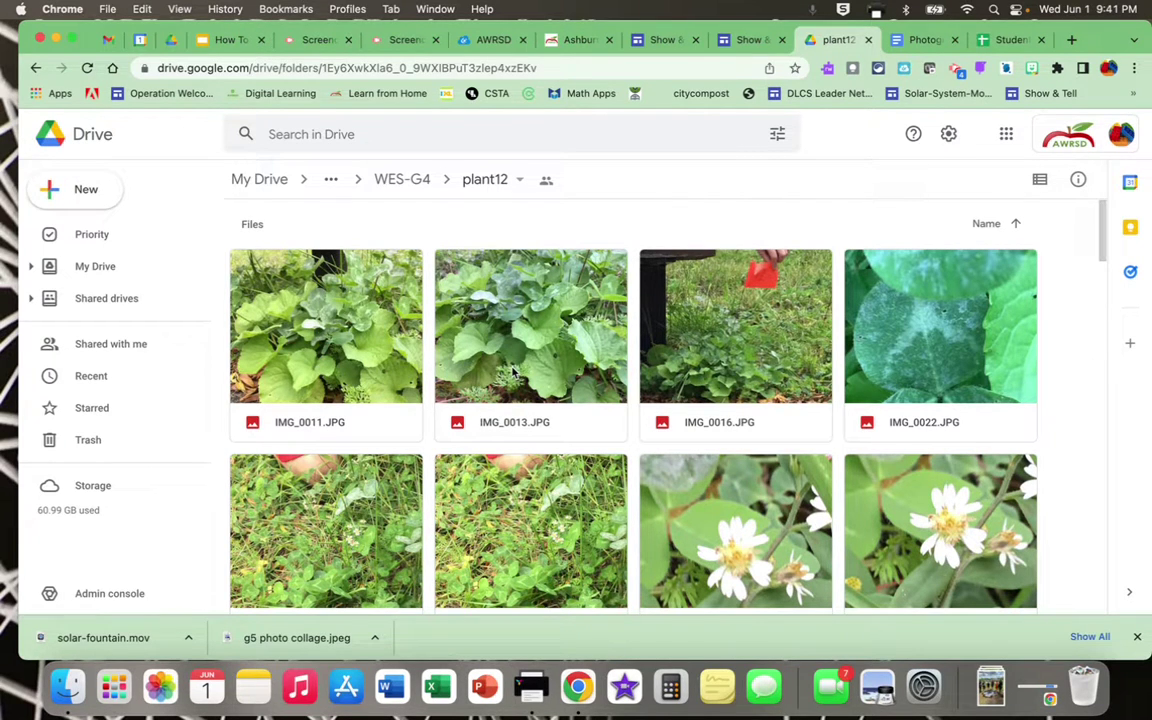
click(922, 39)
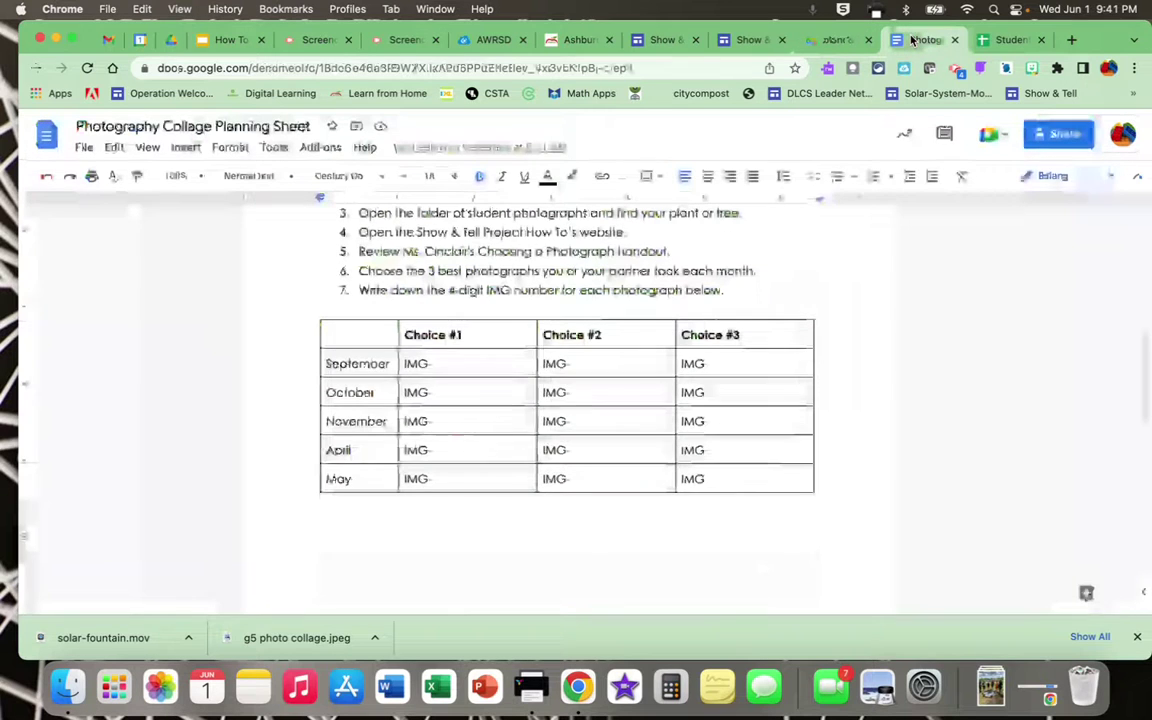
click(812, 41)
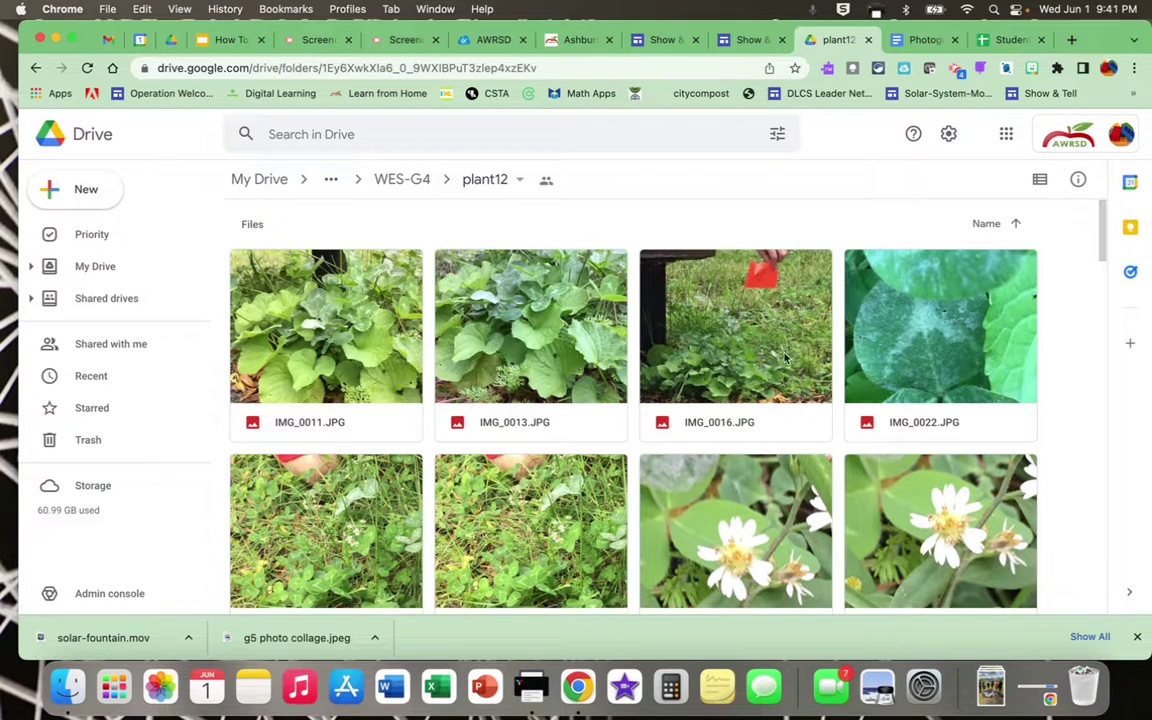
double_click(905, 357)
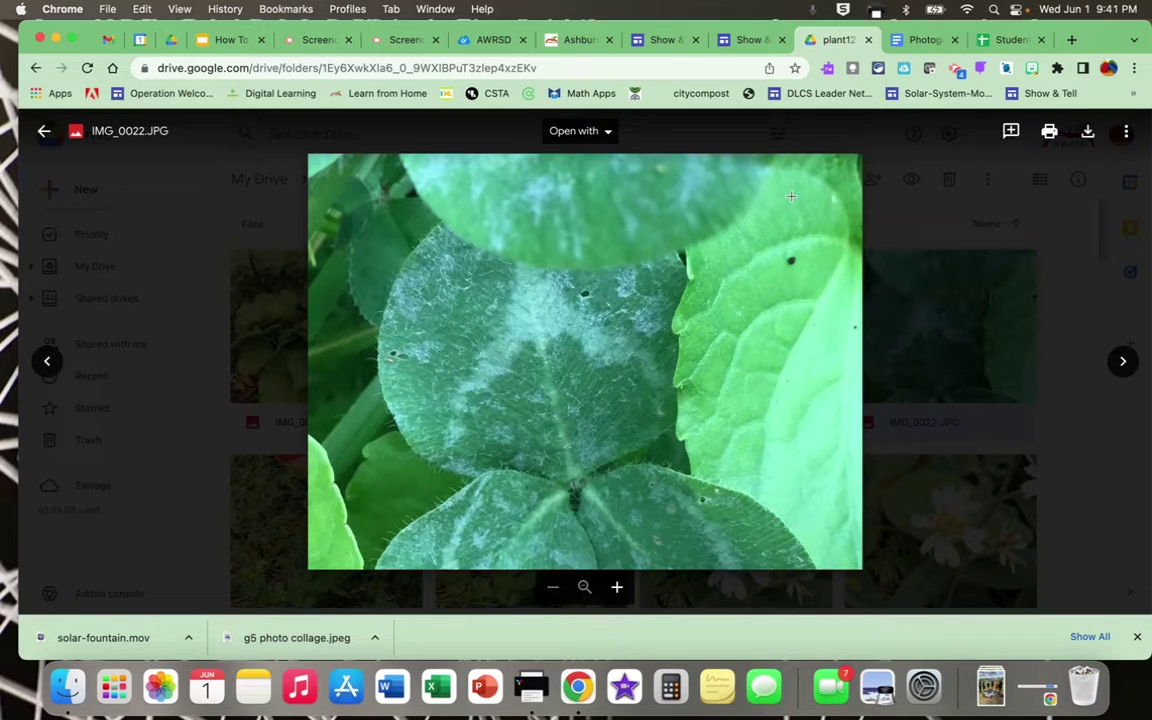
Step: Back on the Show & Tell page, open the Photography Collage template and choose to copy Template1
click(745, 42)
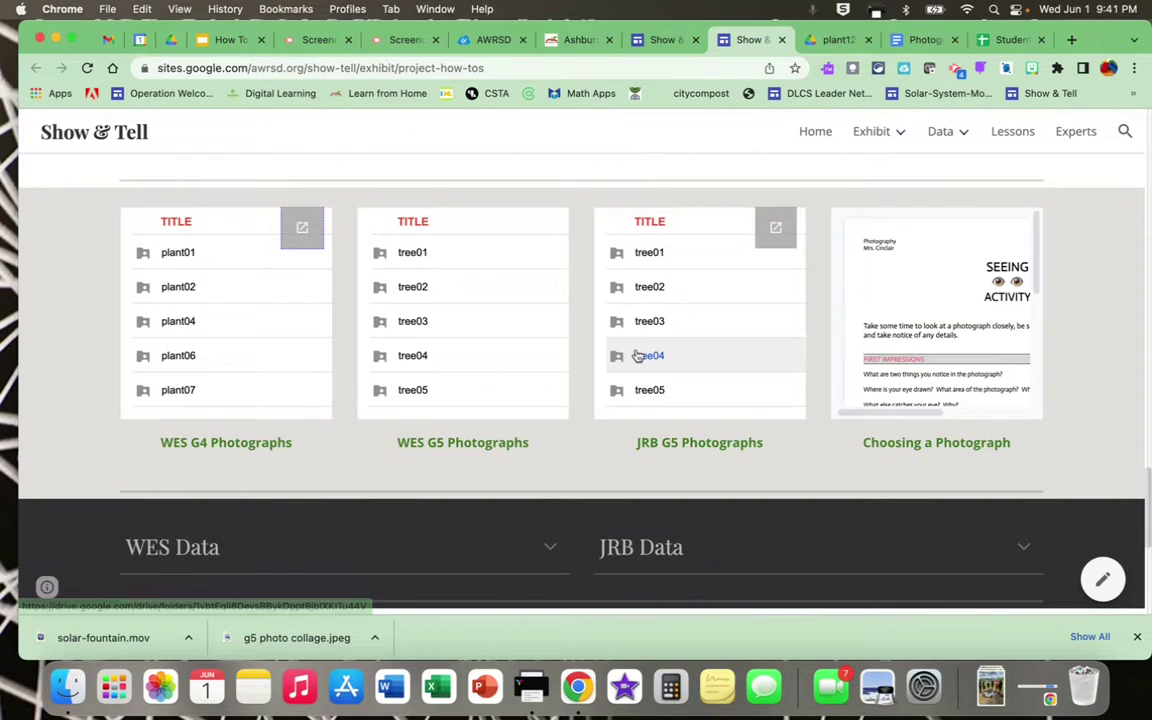
scroll(650, 355, up, 5)
scroll(636, 355, up, 3)
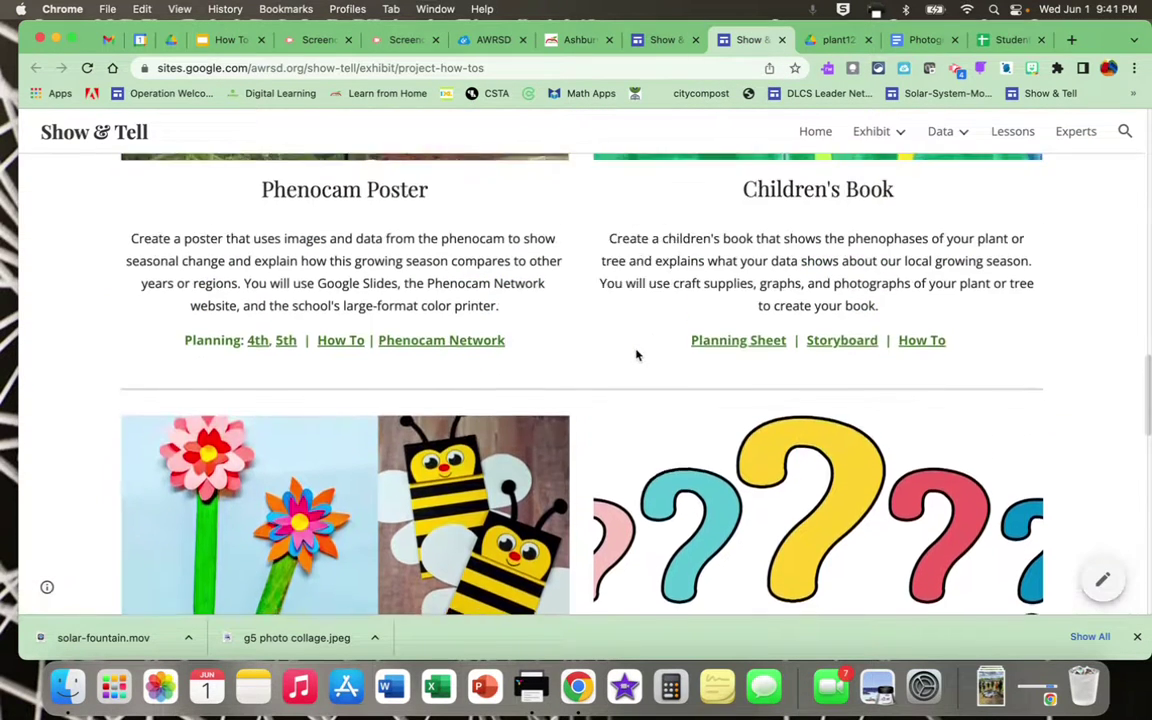
scroll(636, 355, up, 3)
scroll(636, 355, up, 10)
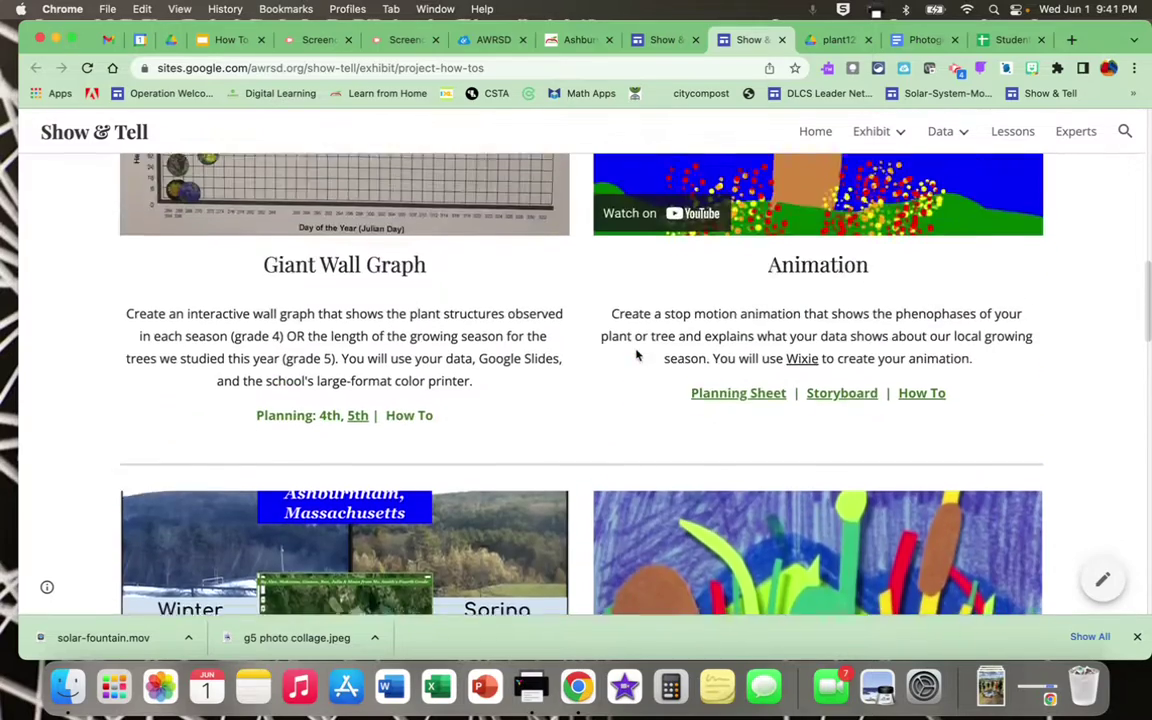
scroll(636, 355, up, 4)
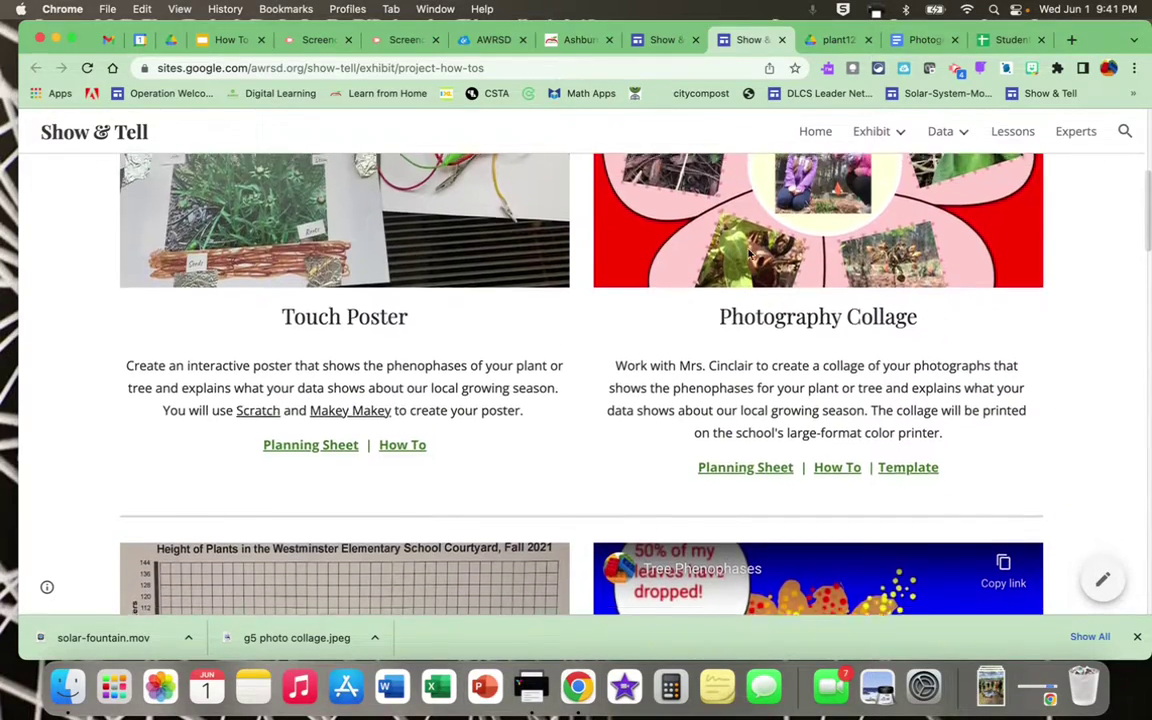
scroll(865, 318, up, 2)
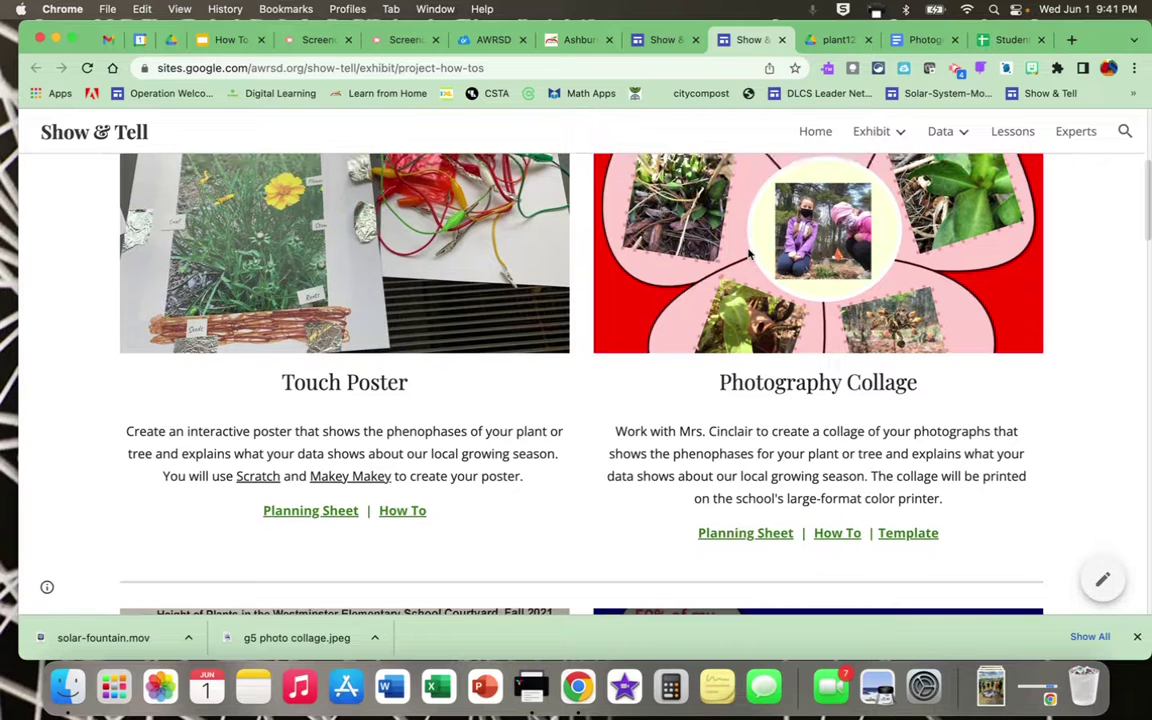
click(907, 535)
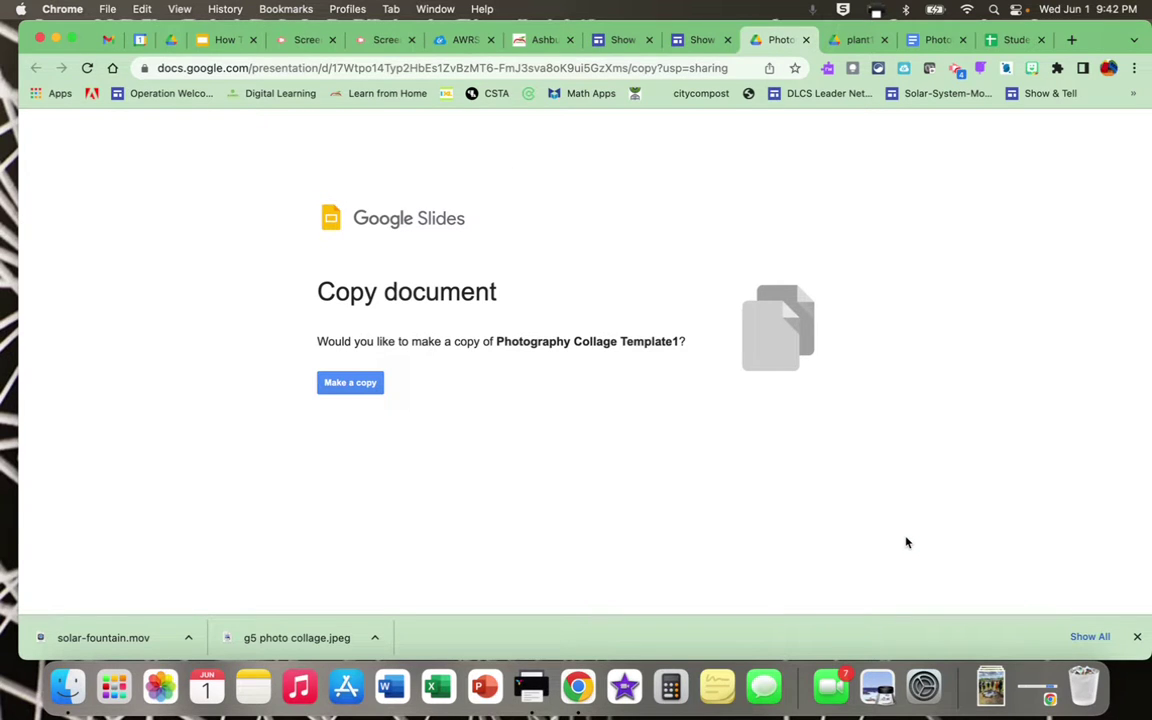
click(369, 389)
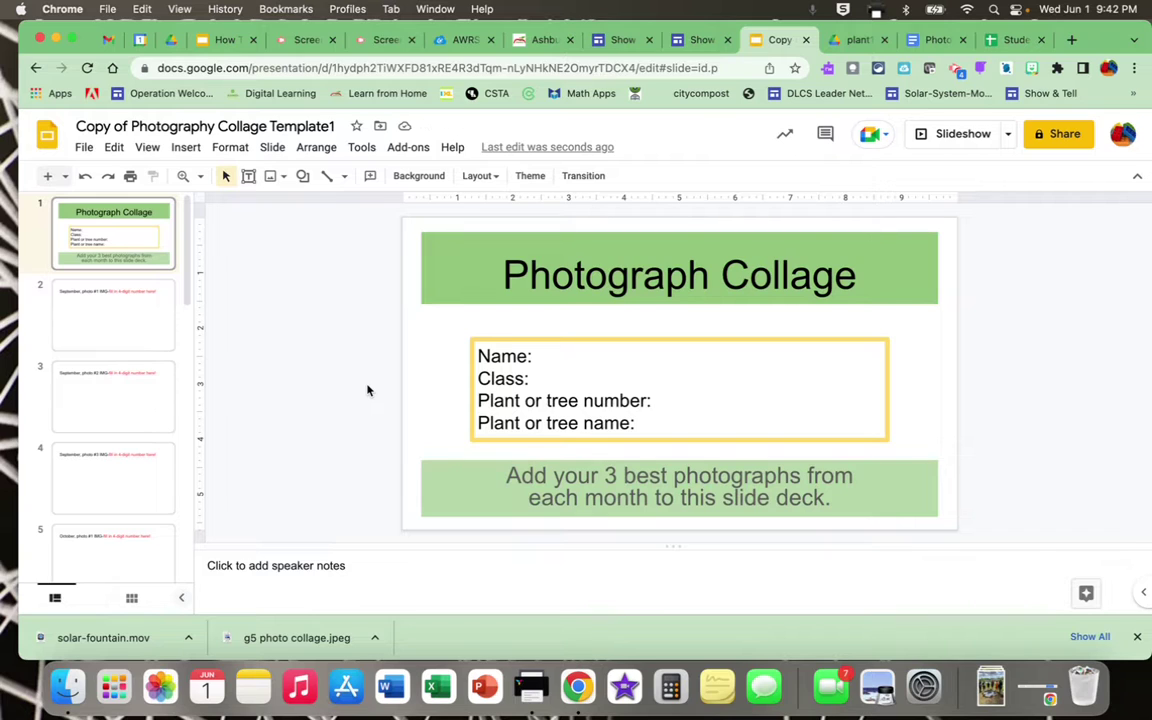
Step: Fill the title slide labels with the student's name, class 4XY, plant number 12 and plant name iris
click(566, 356)
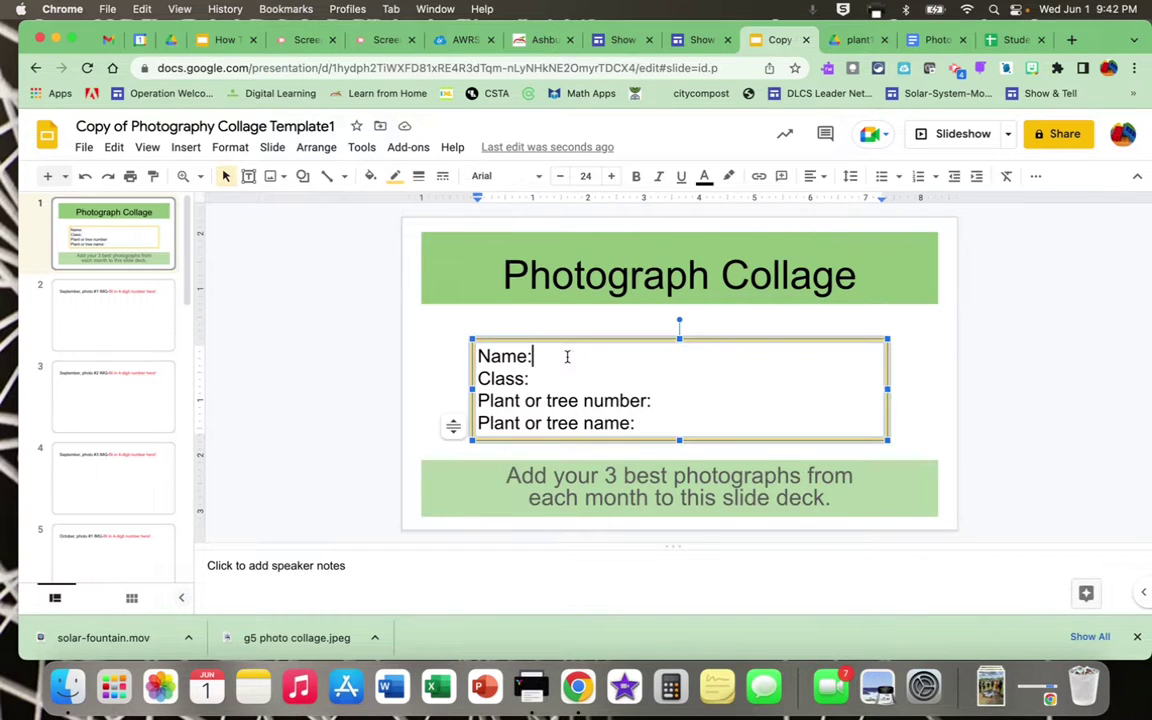
text(Et)
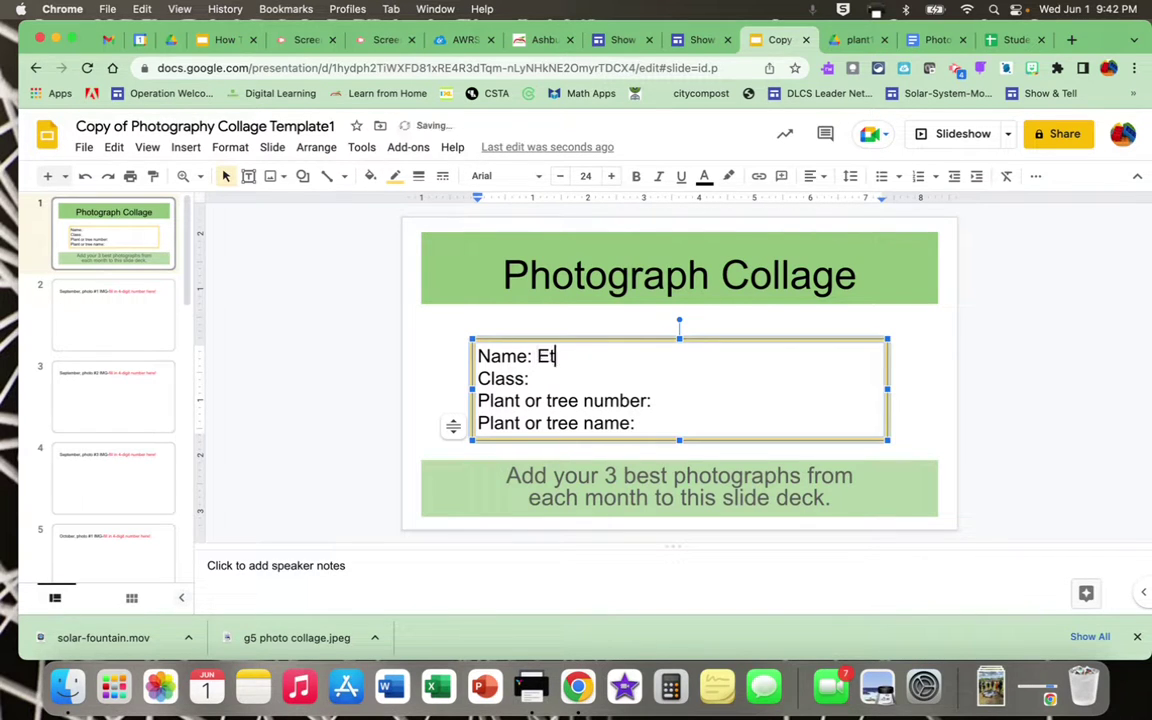
text(hel)
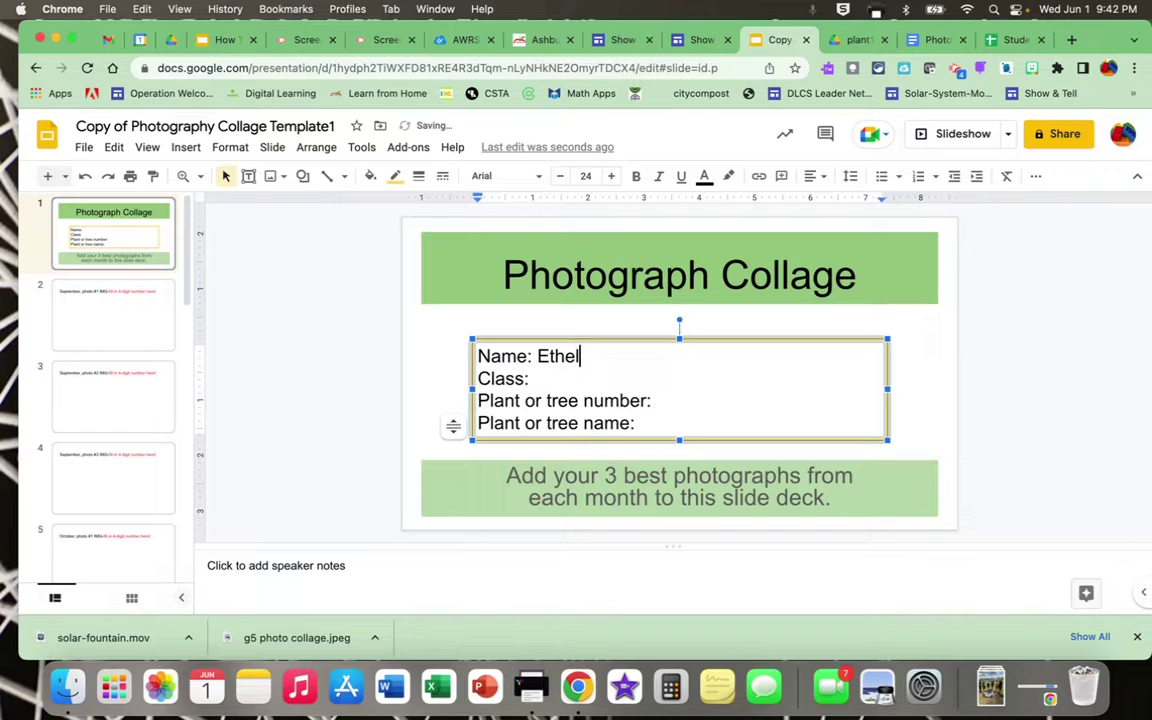
click(547, 381)
text(4XY)
click(668, 401)
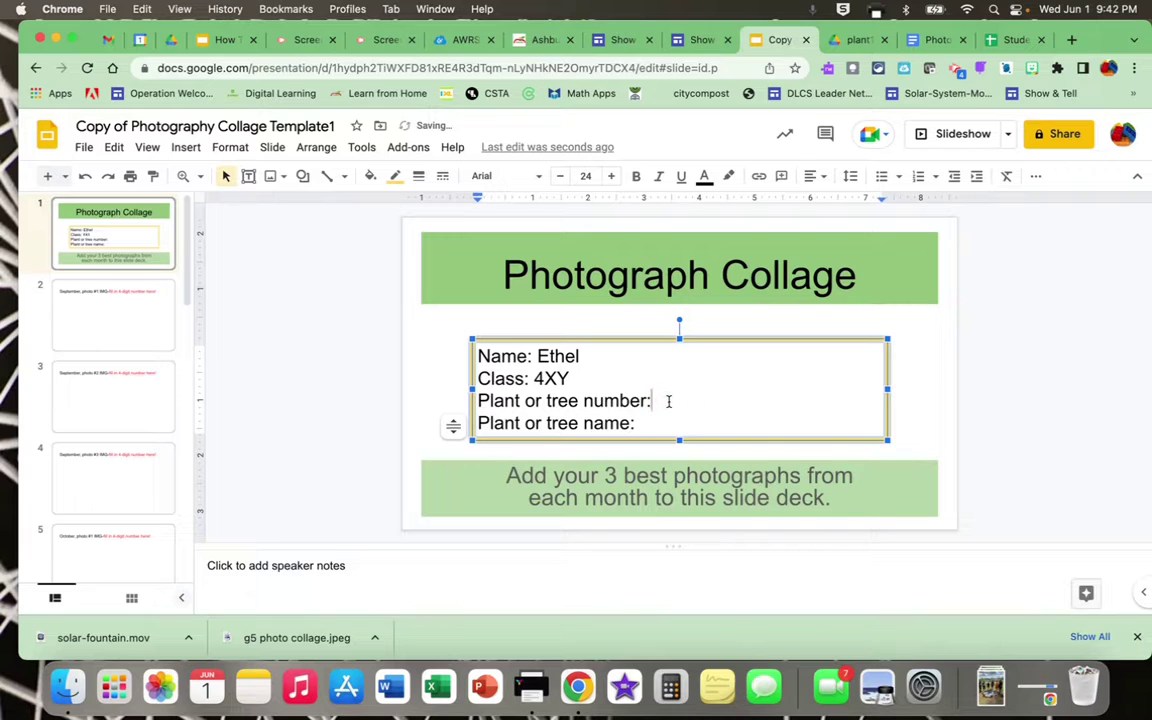
text(12)
click(671, 422)
text(iris)
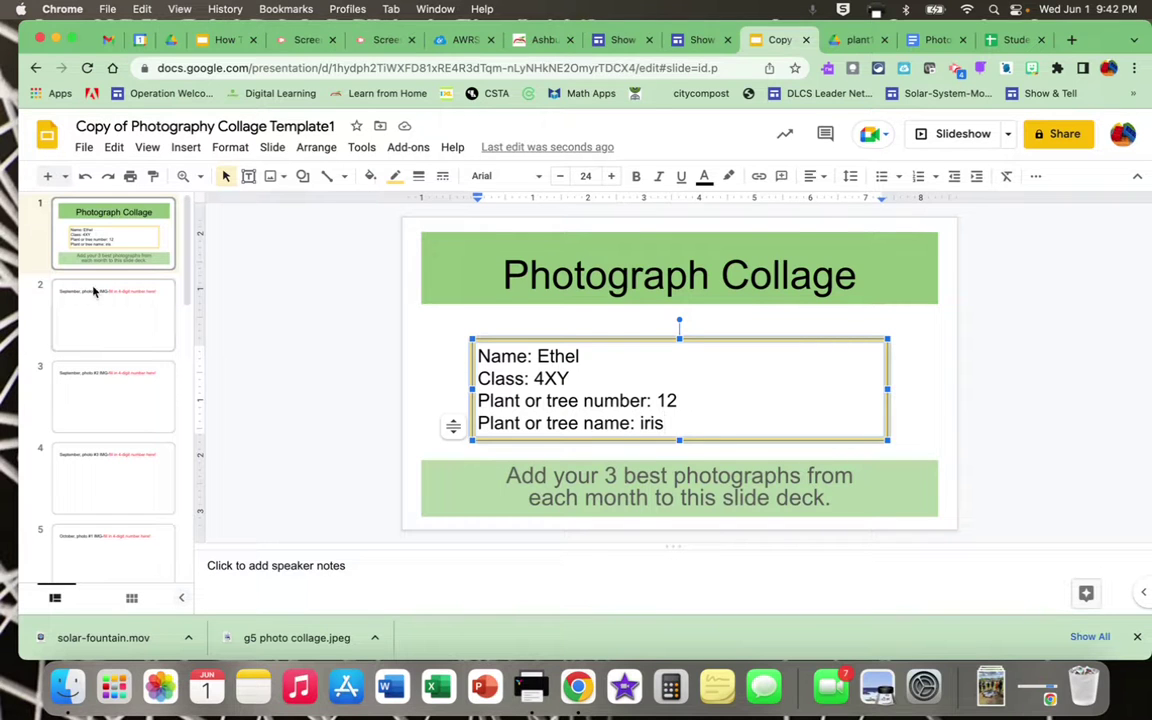
Step: Insert the leaf close-up photo from Drive onto slide 2 and nudge it right under the caption
click(95, 315)
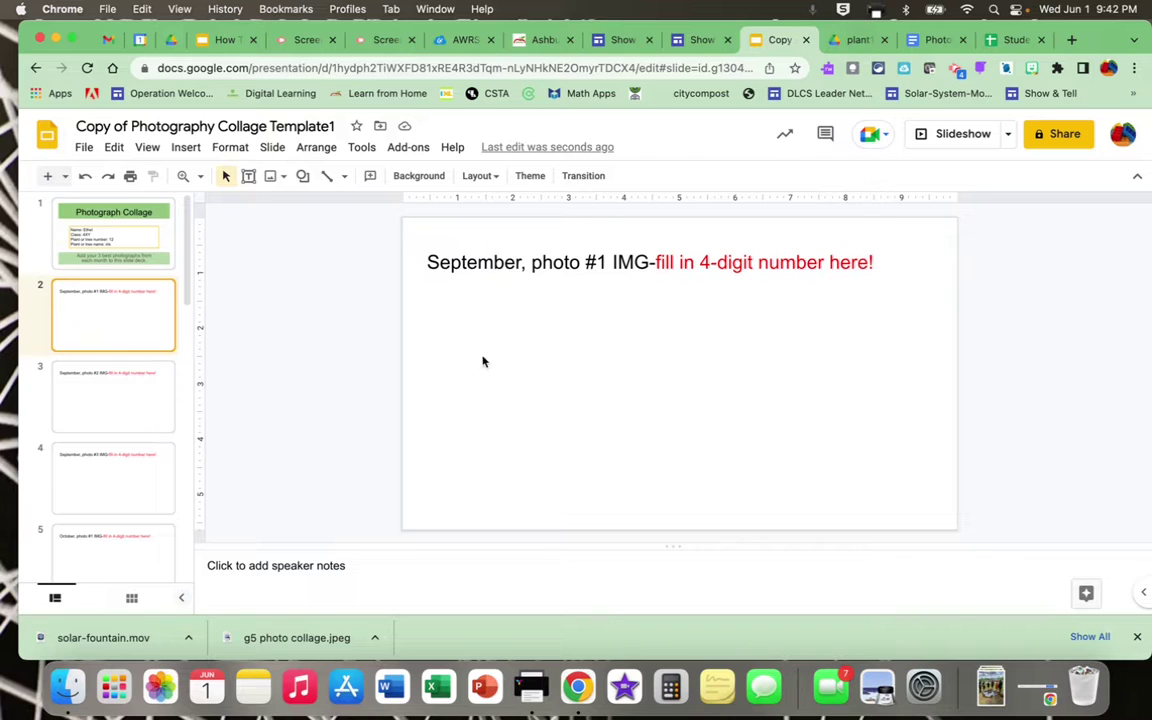
click(174, 148)
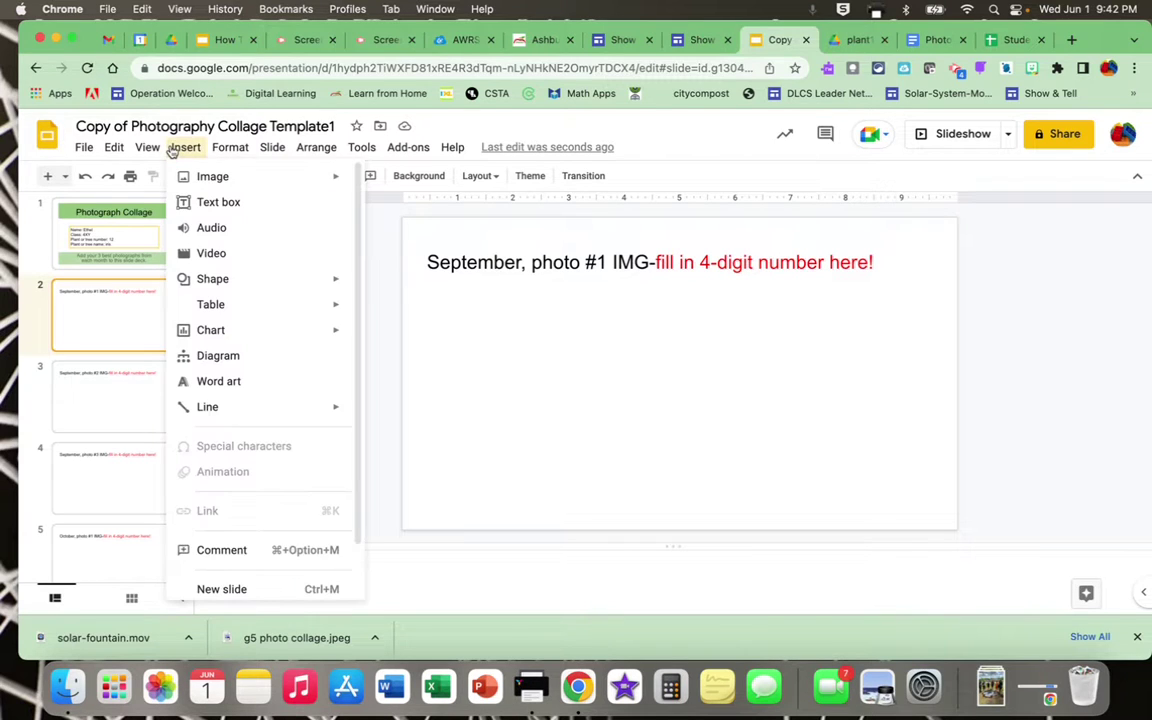
mouse_move(193, 184)
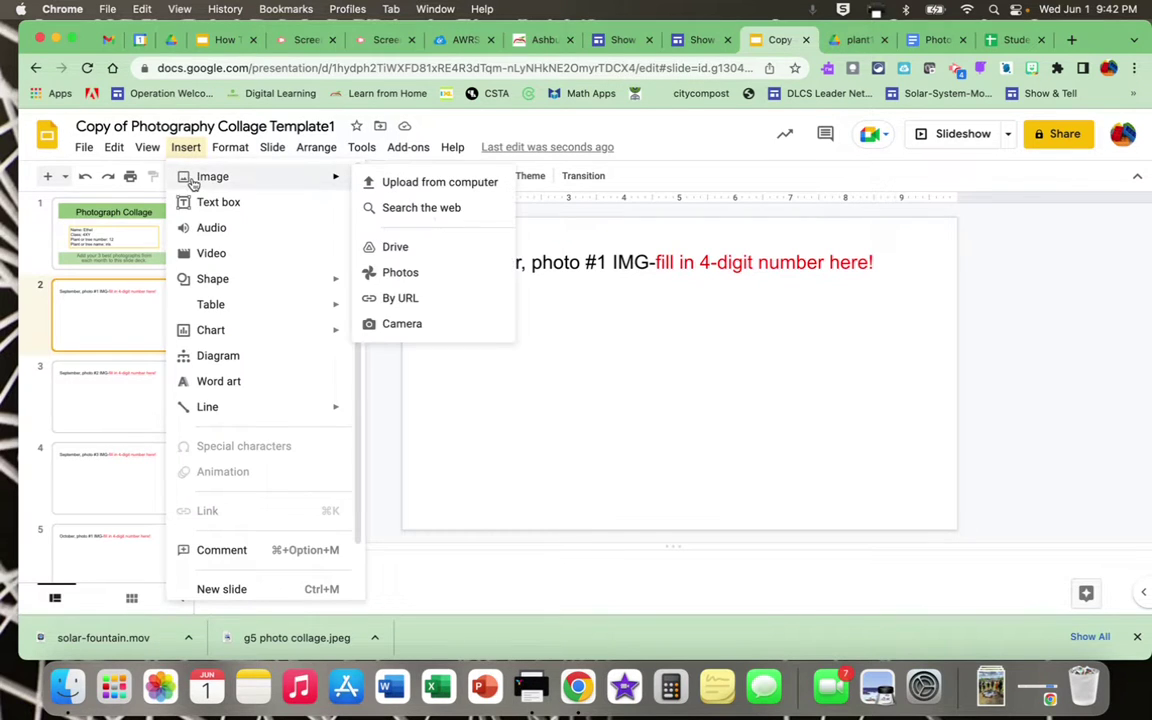
click(395, 247)
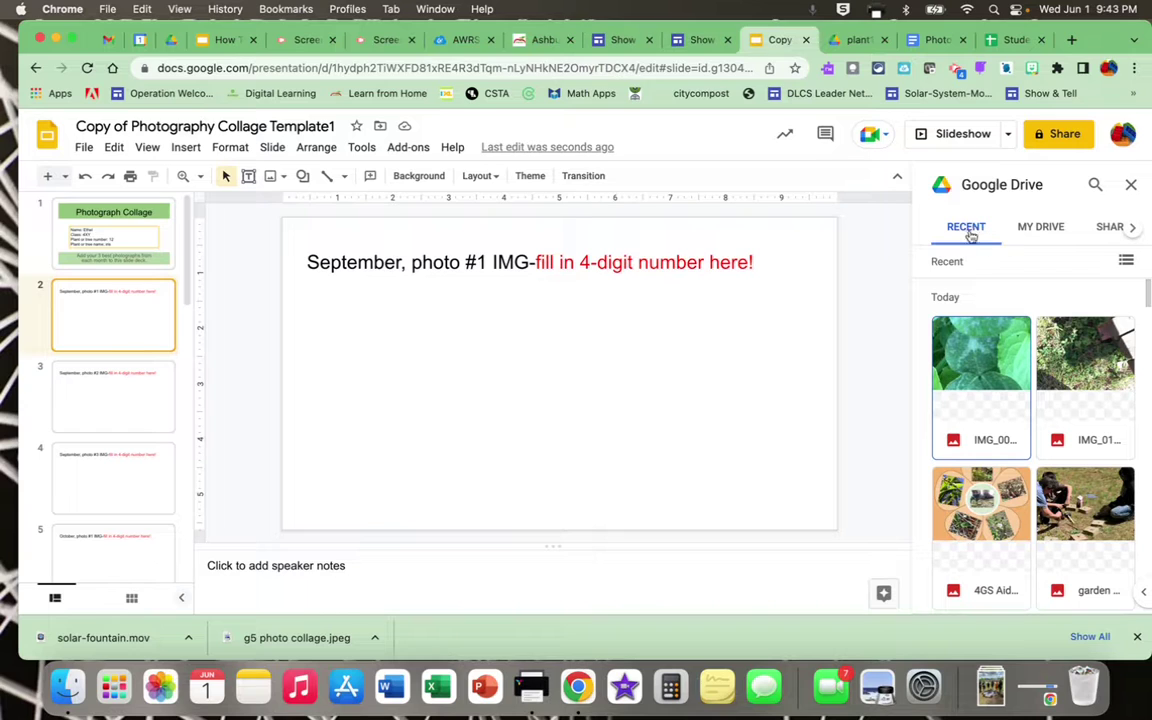
click(977, 354)
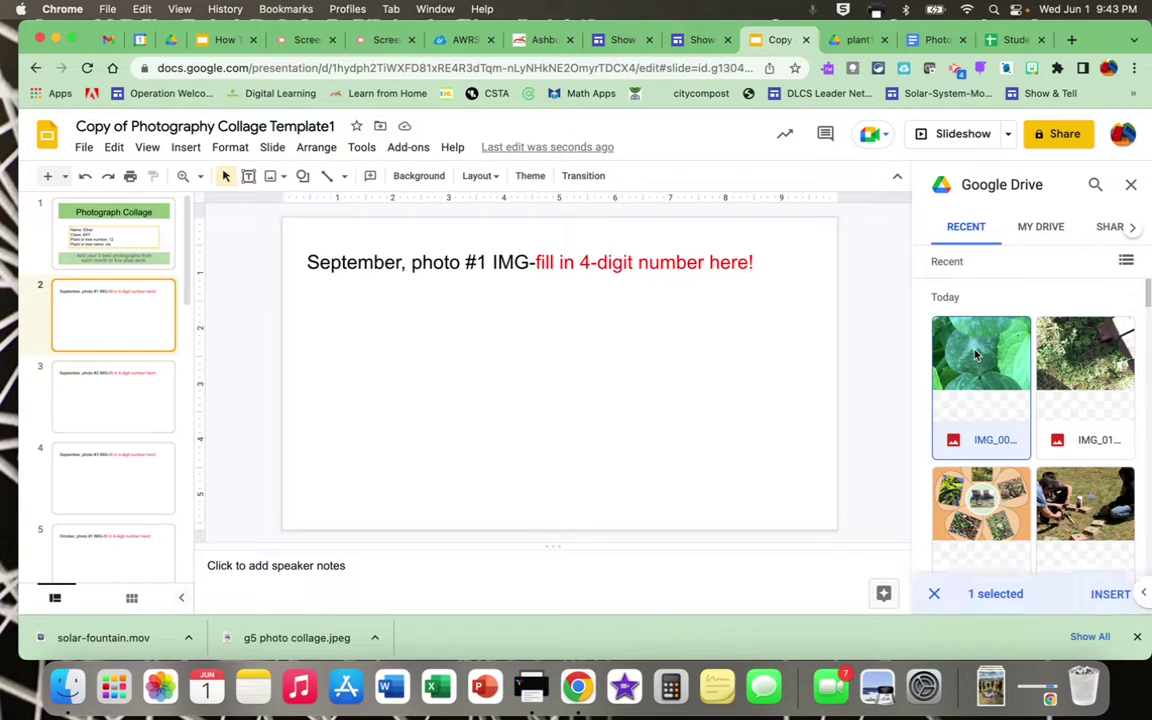
click(1097, 593)
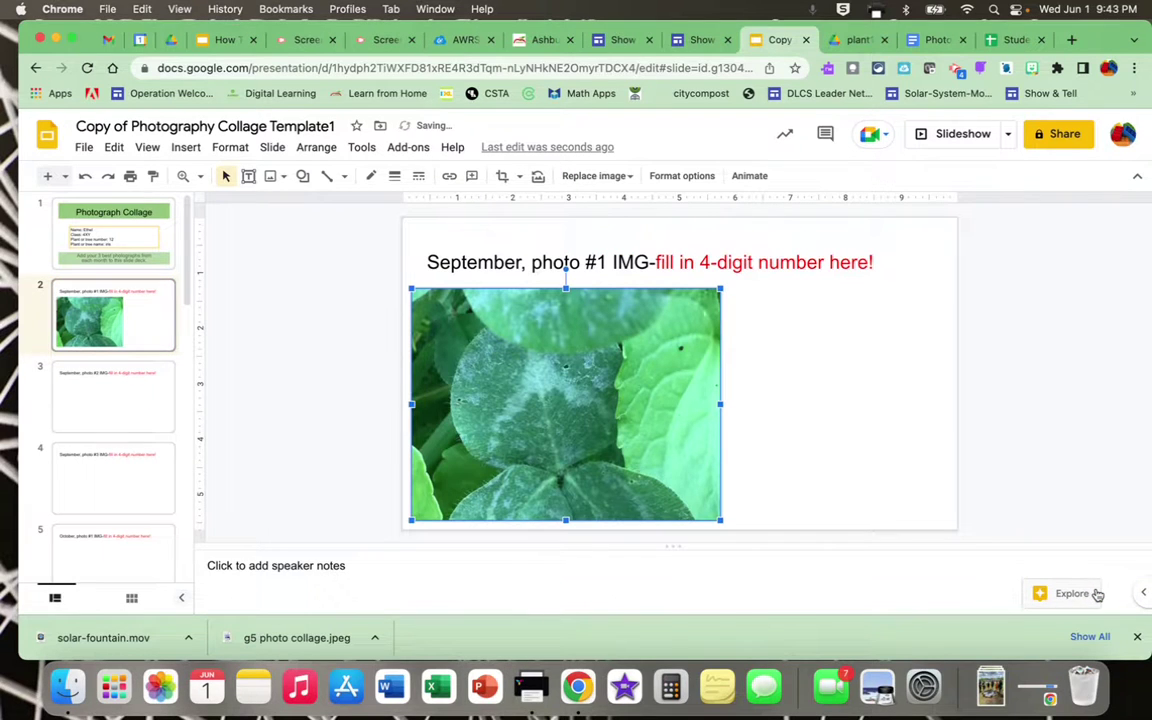
drag(661, 403, 697, 398)
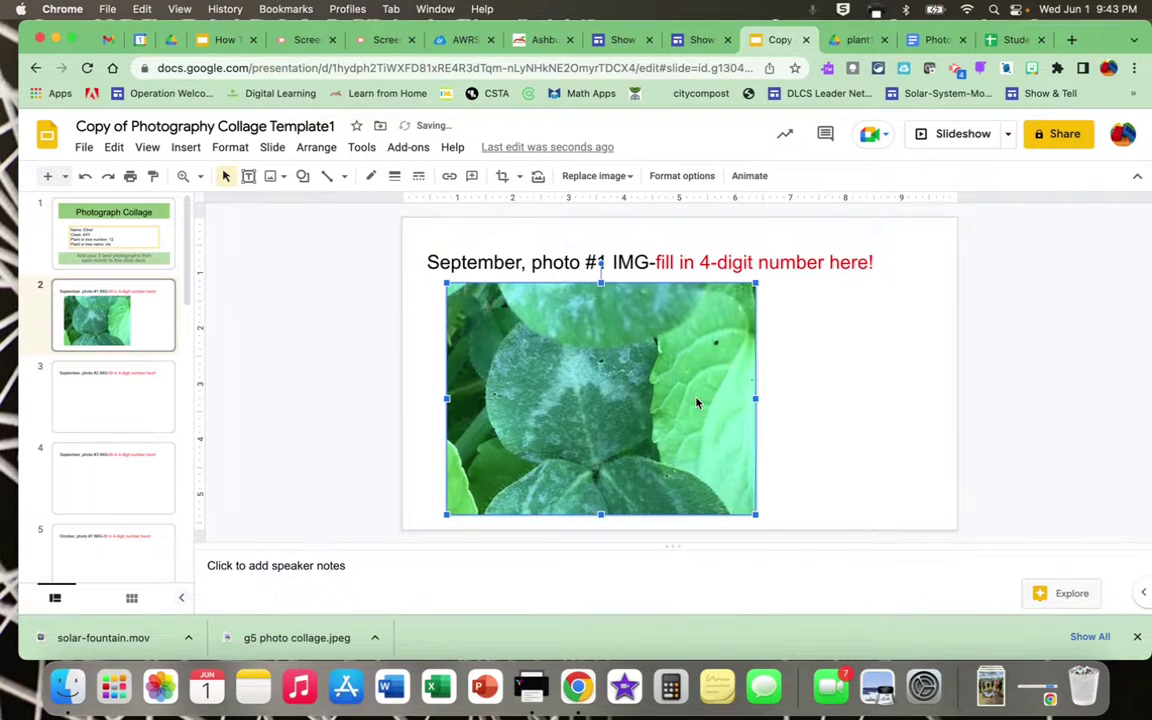
click(136, 397)
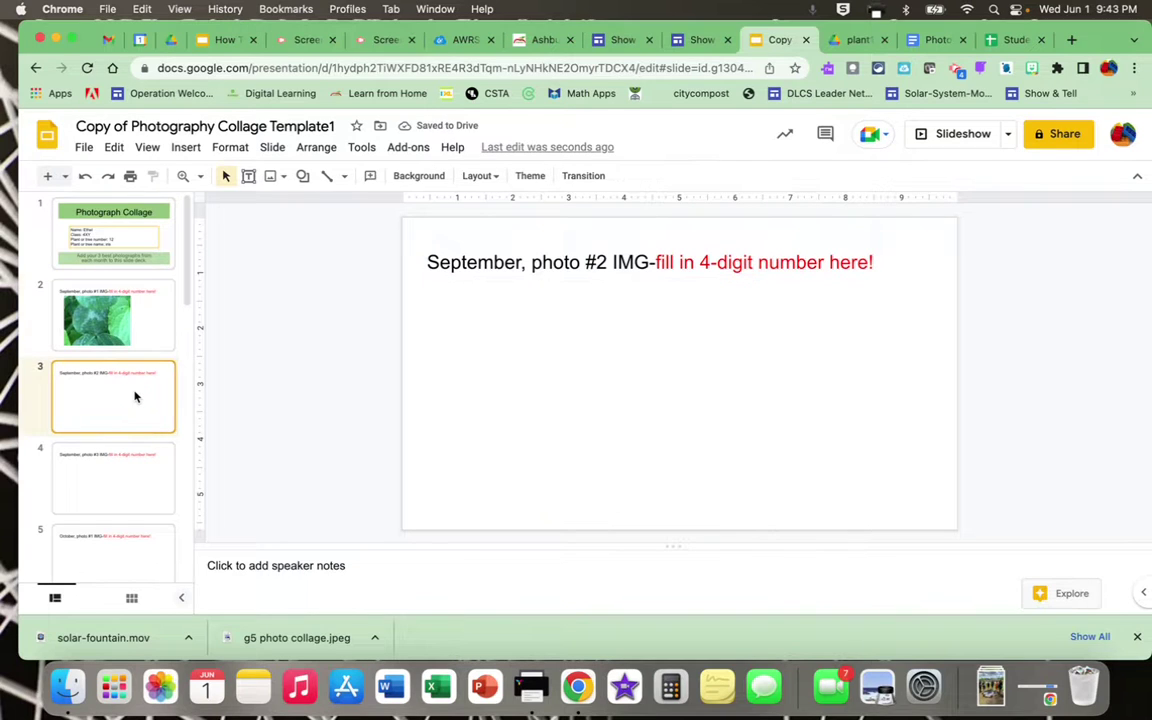
click(838, 40)
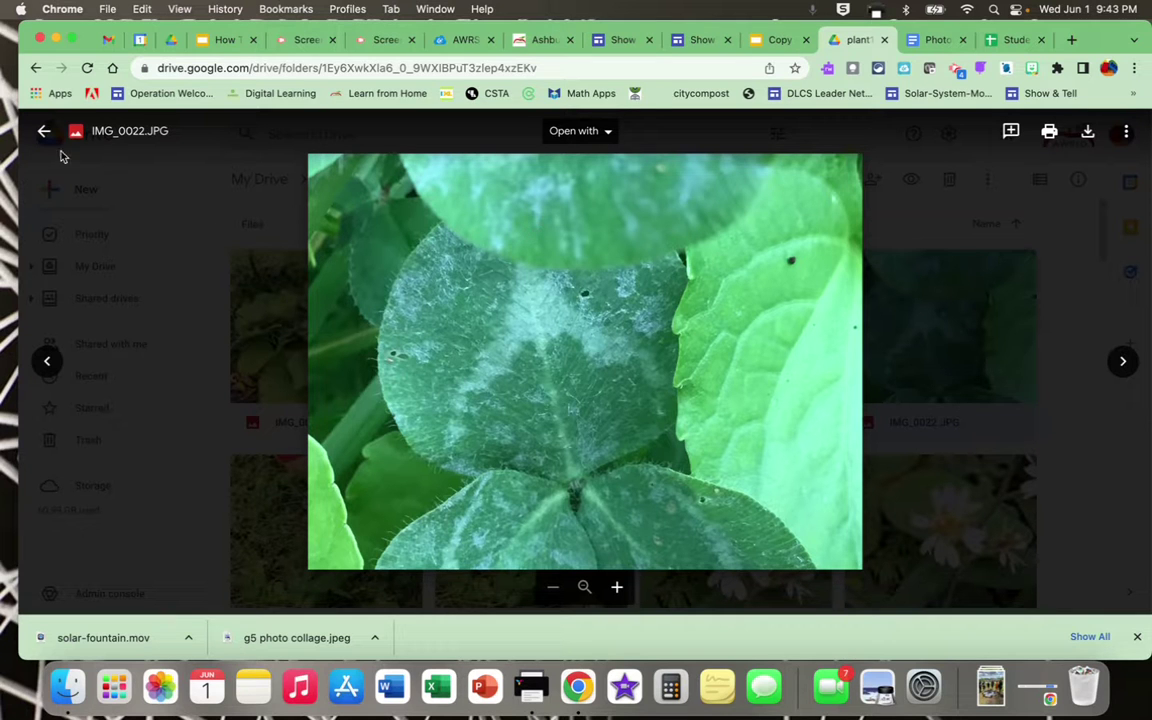
click(44, 132)
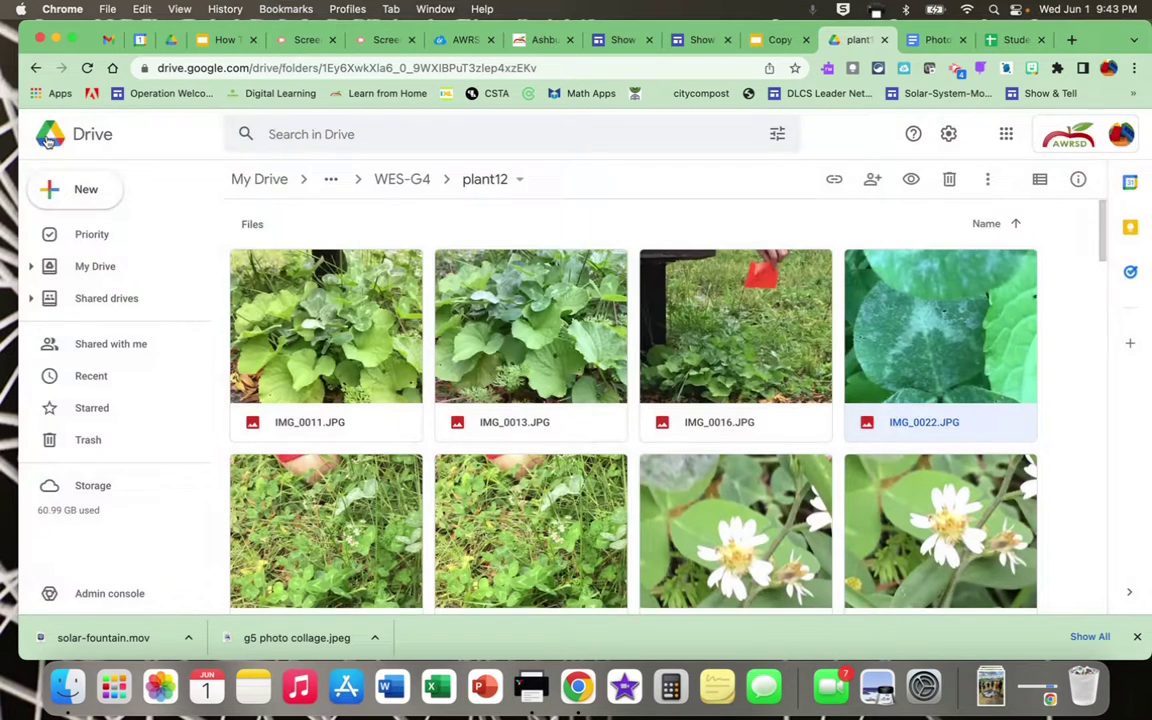
scroll(762, 484, down, 2)
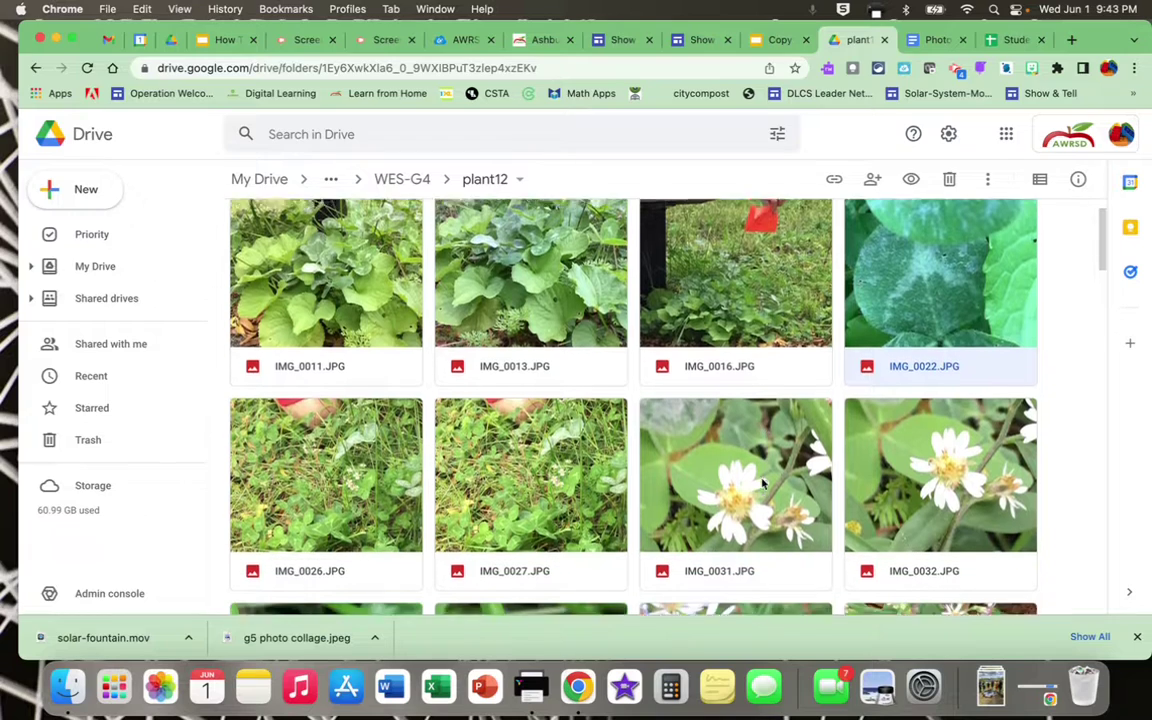
scroll(762, 484, down, 2)
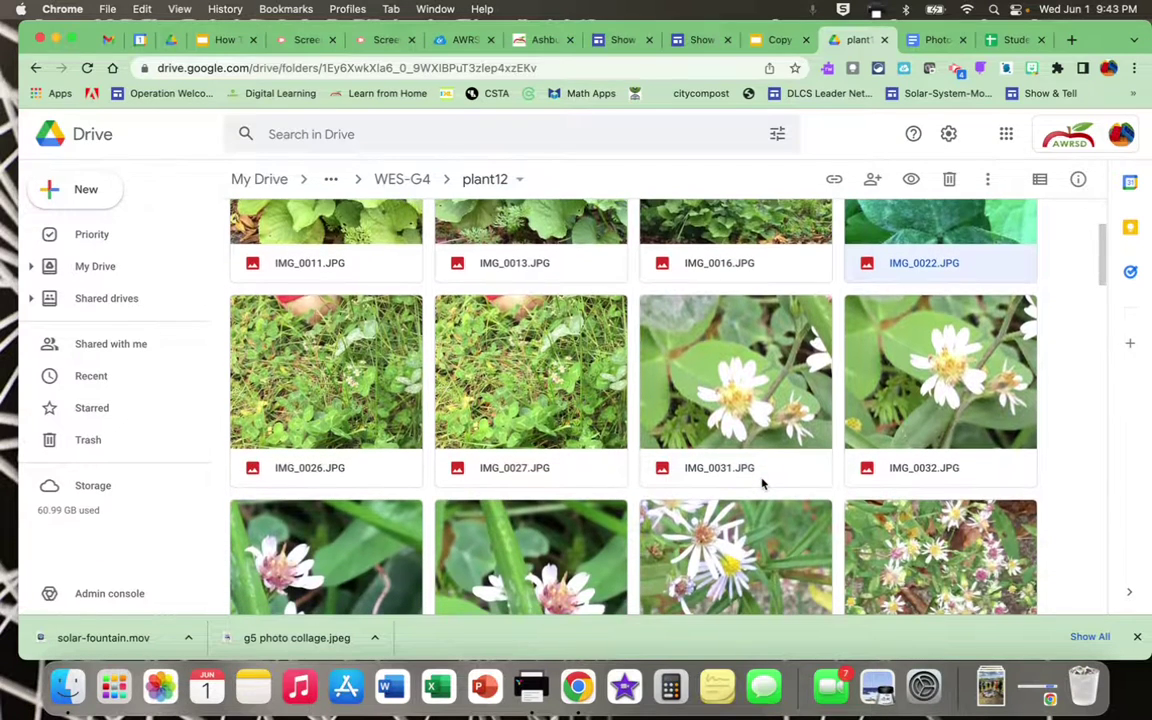
click(930, 40)
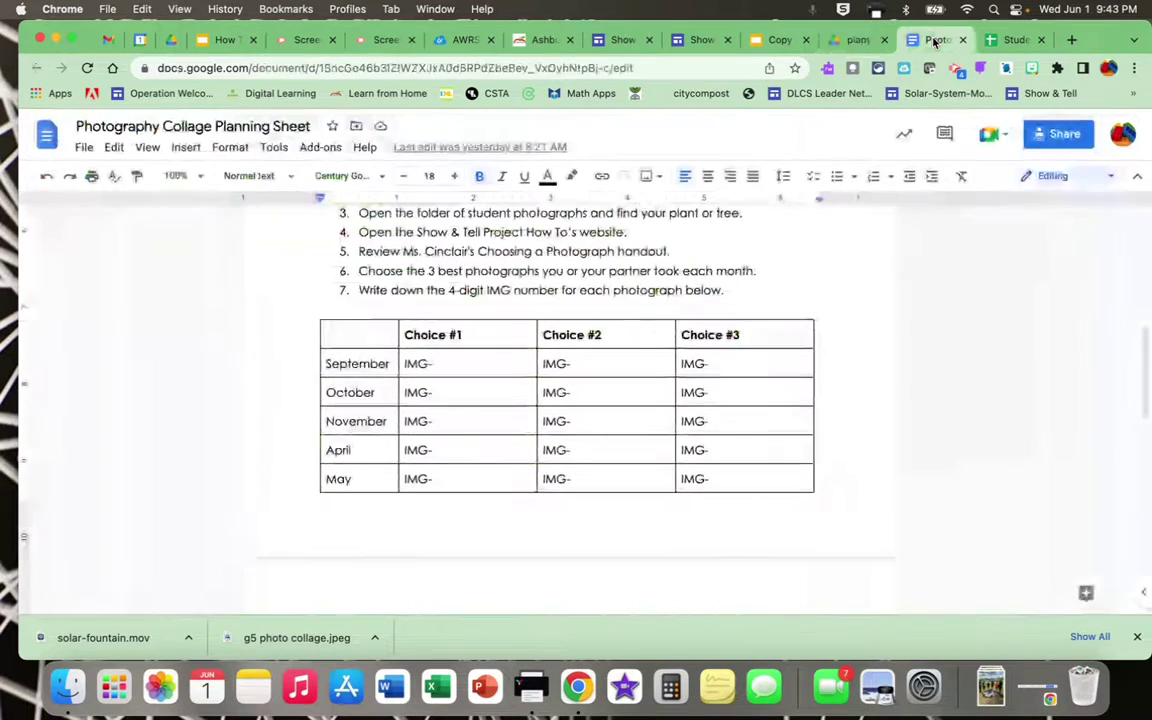
click(845, 40)
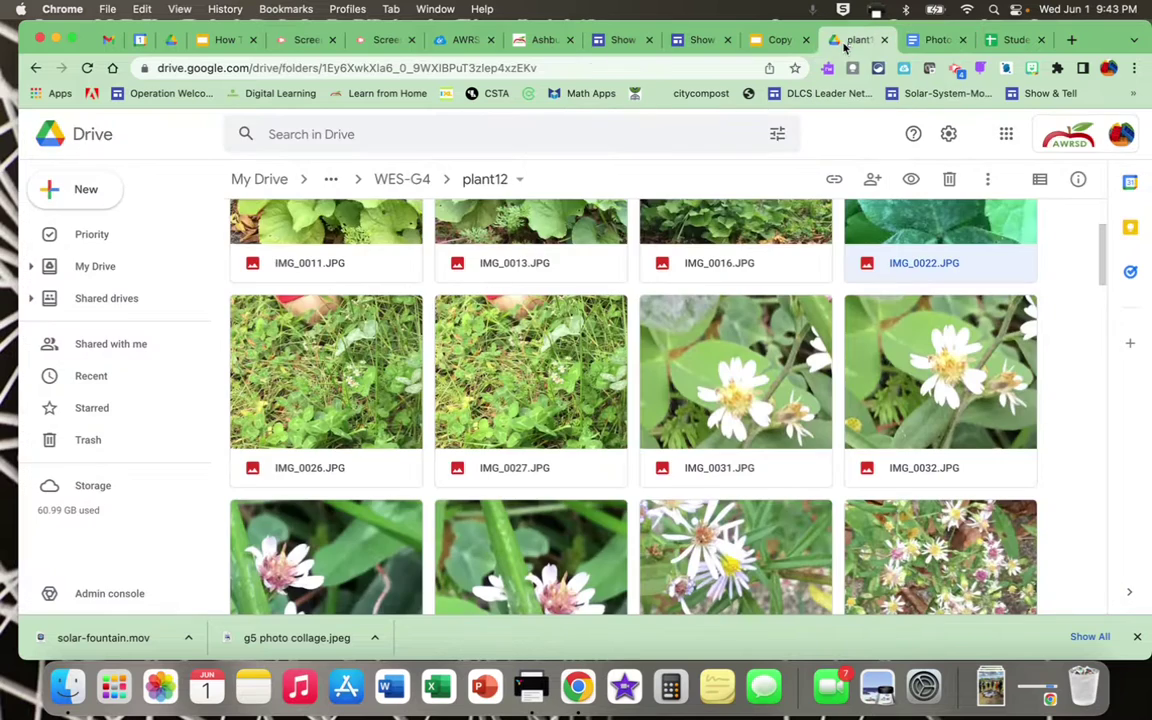
scroll(787, 403, down, 5)
double_click(520, 400)
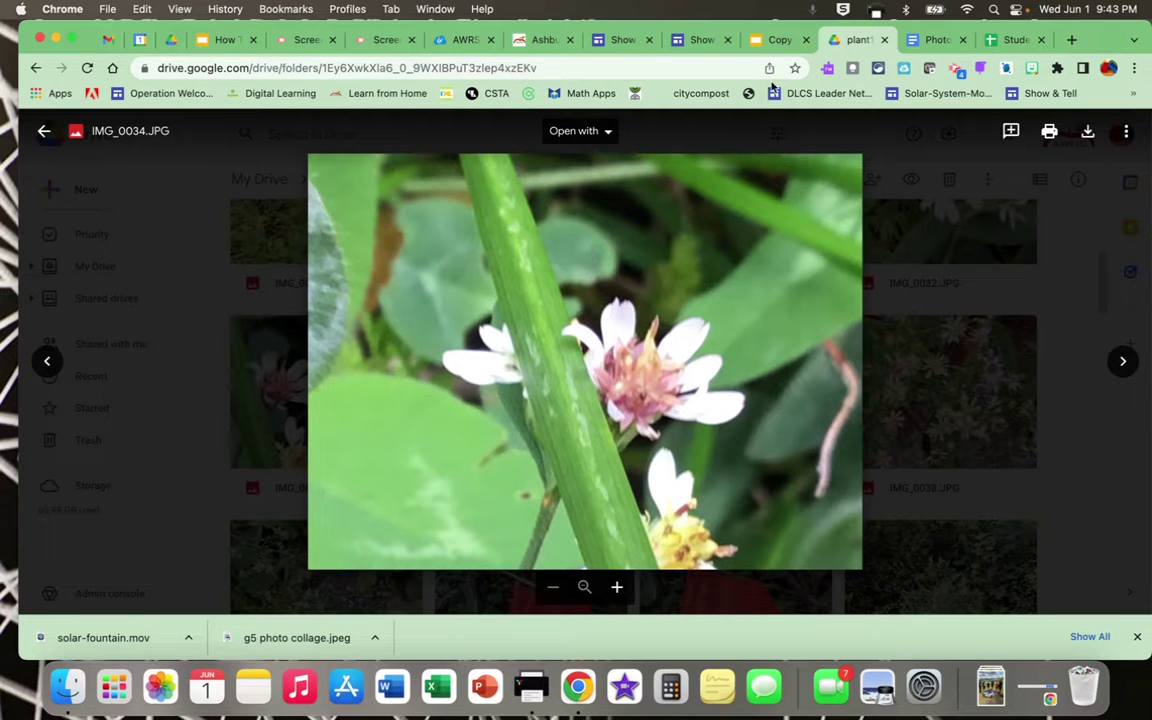
click(775, 40)
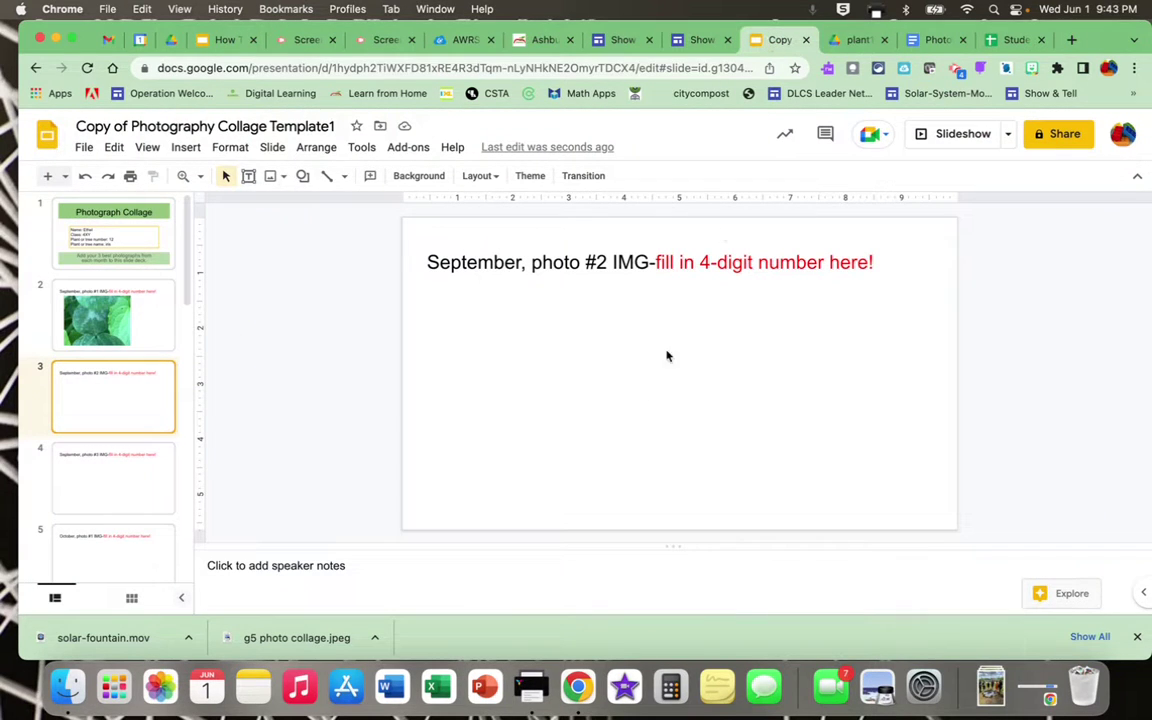
Step: Insert IMG_0034.JPG from Drive onto slide 3 and shift it slightly right below the caption
click(185, 147)
mouse_move(212, 176)
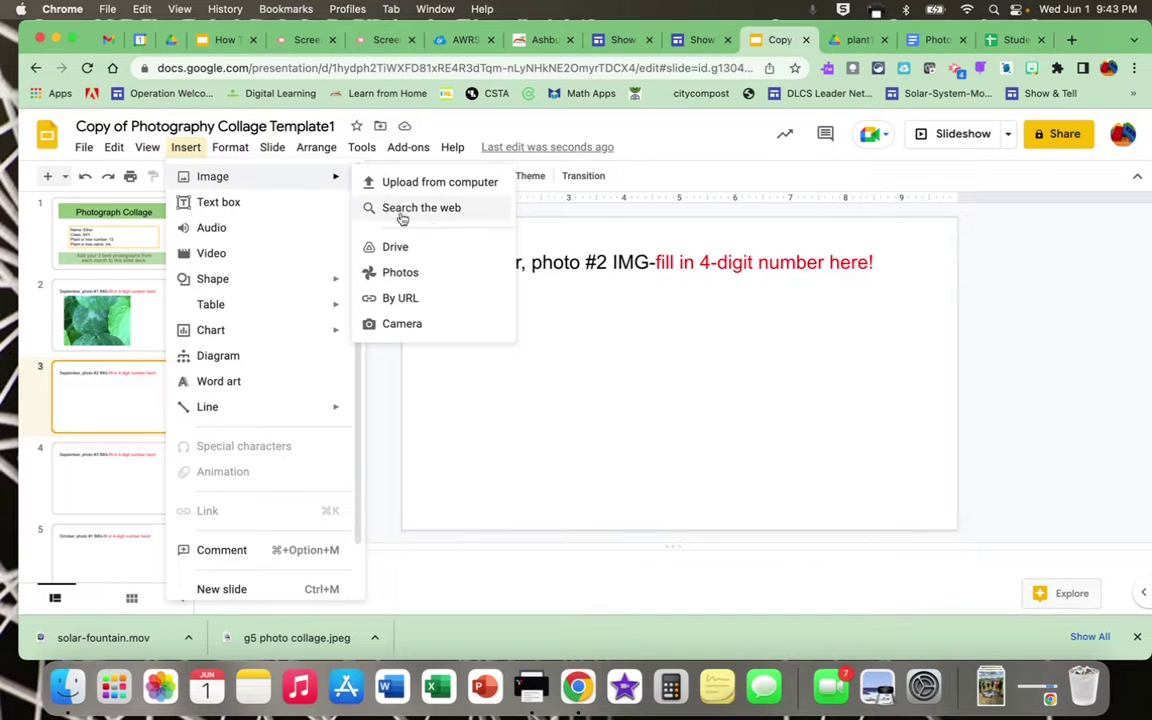
click(420, 248)
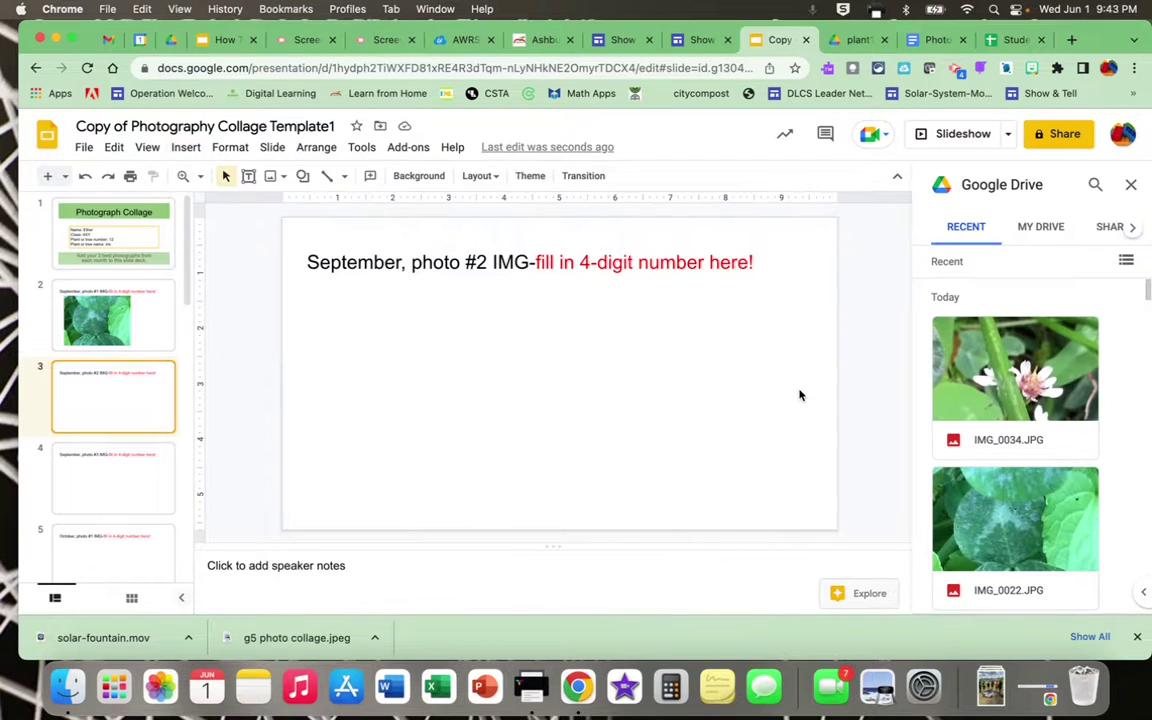
click(1020, 379)
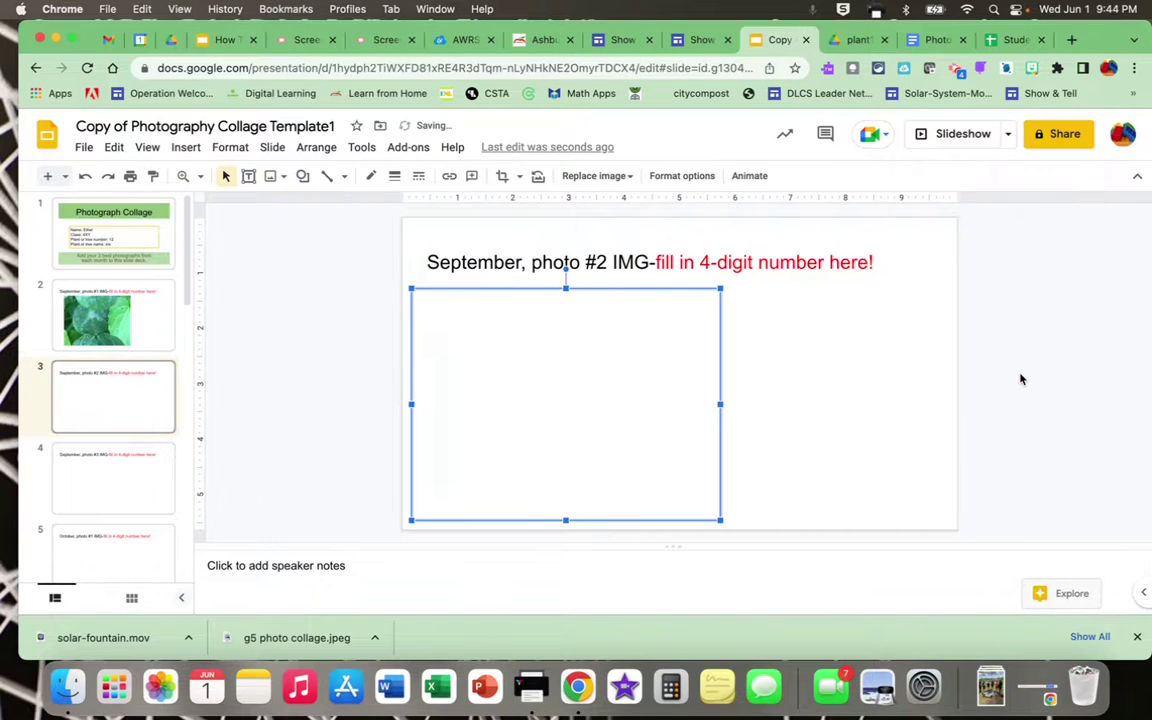
drag(643, 360, 668, 364)
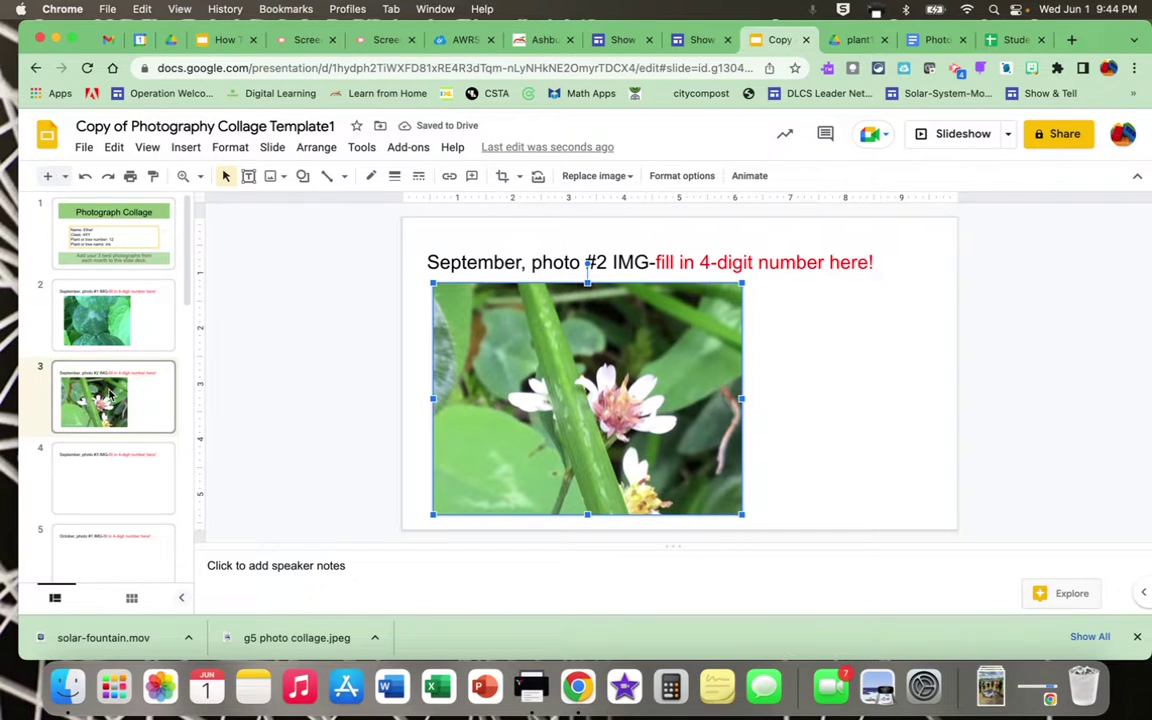
scroll(110, 395, down, 5)
scroll(110, 395, down, 10)
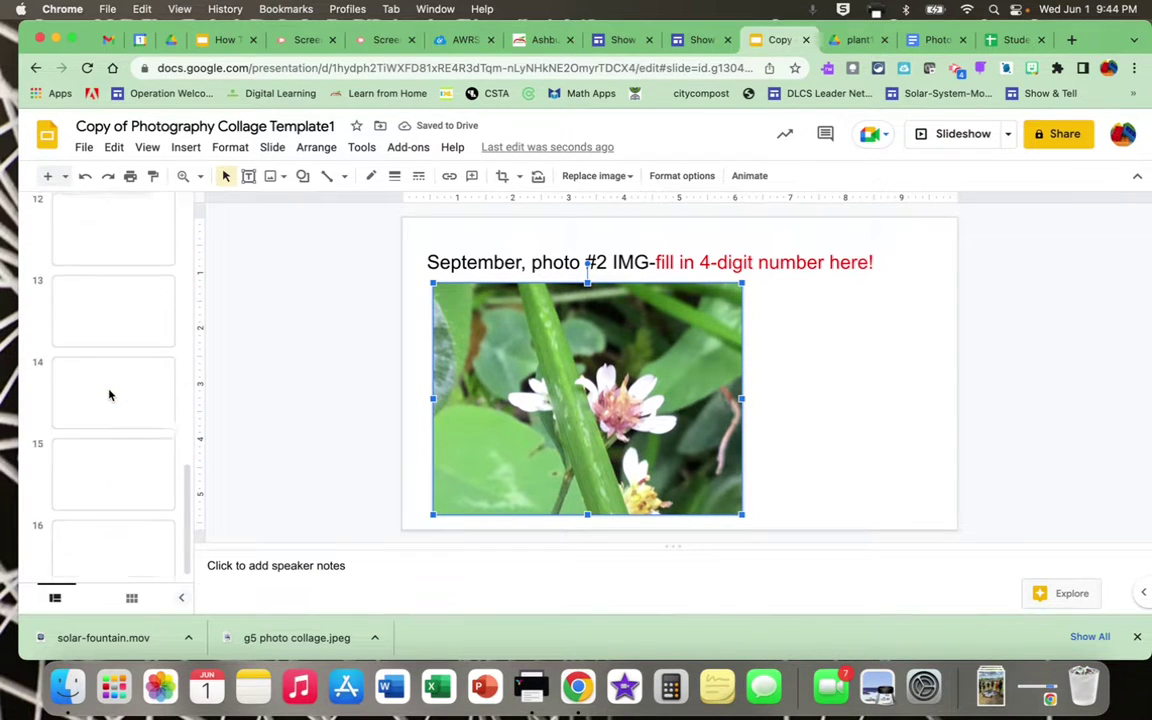